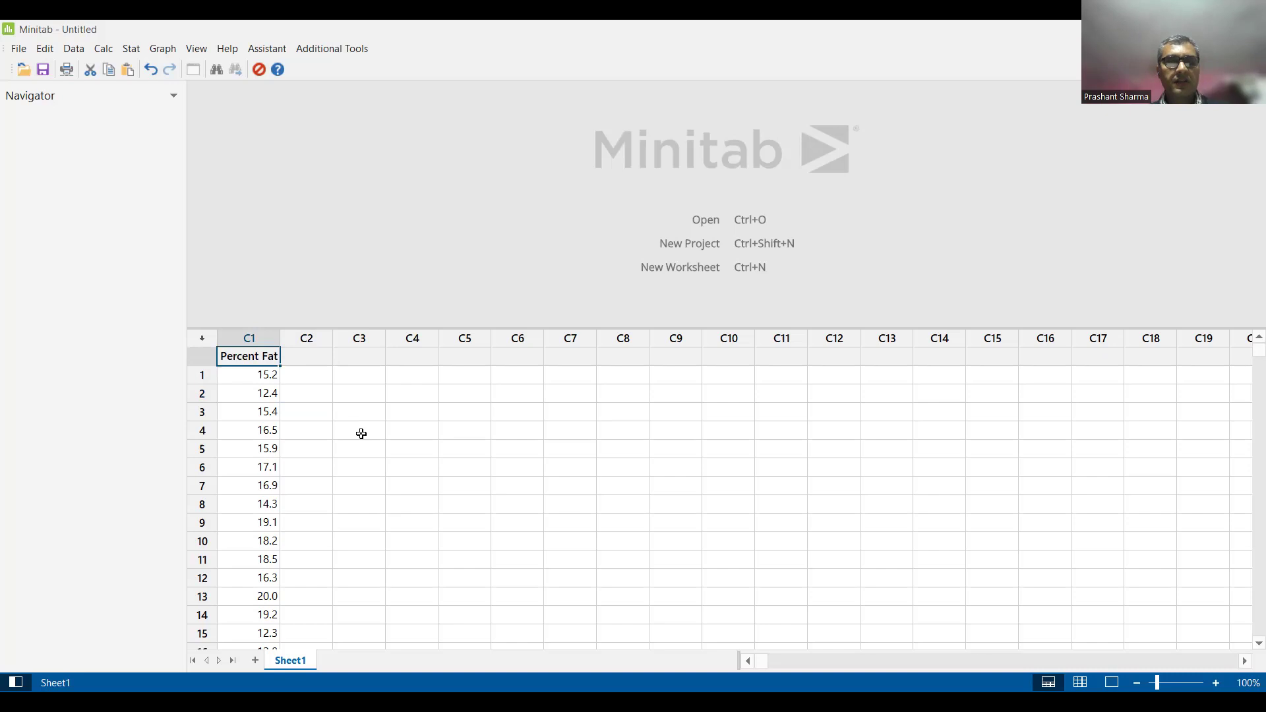
Review the Percent Fat values in worksheet column C1 from the header down to the last entry.
{"action": "key", "text": "Down"}
{"action": "key", "text": "Up"}
{"action": "key", "text": "Down"}
{"action": "key", "text": "Down"}
{"action": "key", "text": "Down"}
{"action": "key", "text": "Down"}
{"action": "key", "text": "Down"}
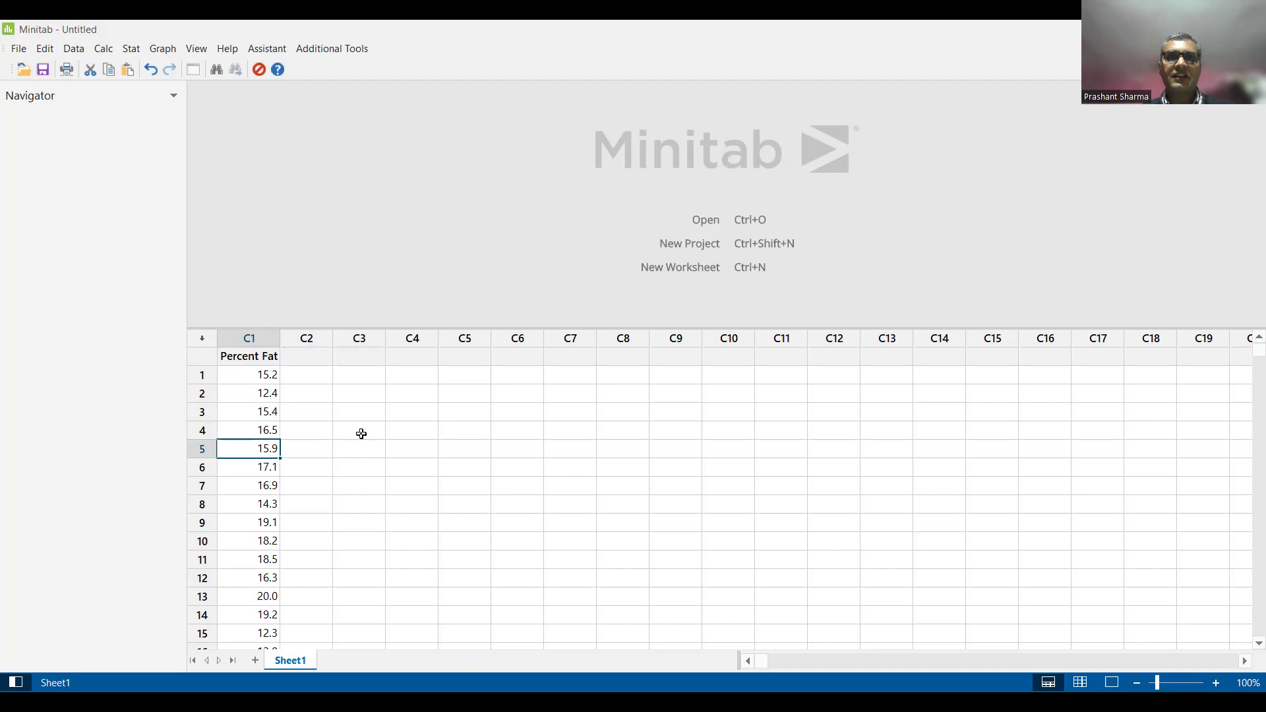
{"action": "key", "text": "Up"}
{"action": "key", "text": "Up"}
{"action": "key", "text": "Up"}
{"action": "key", "text": "Up"}
{"action": "key", "text": "Up"}
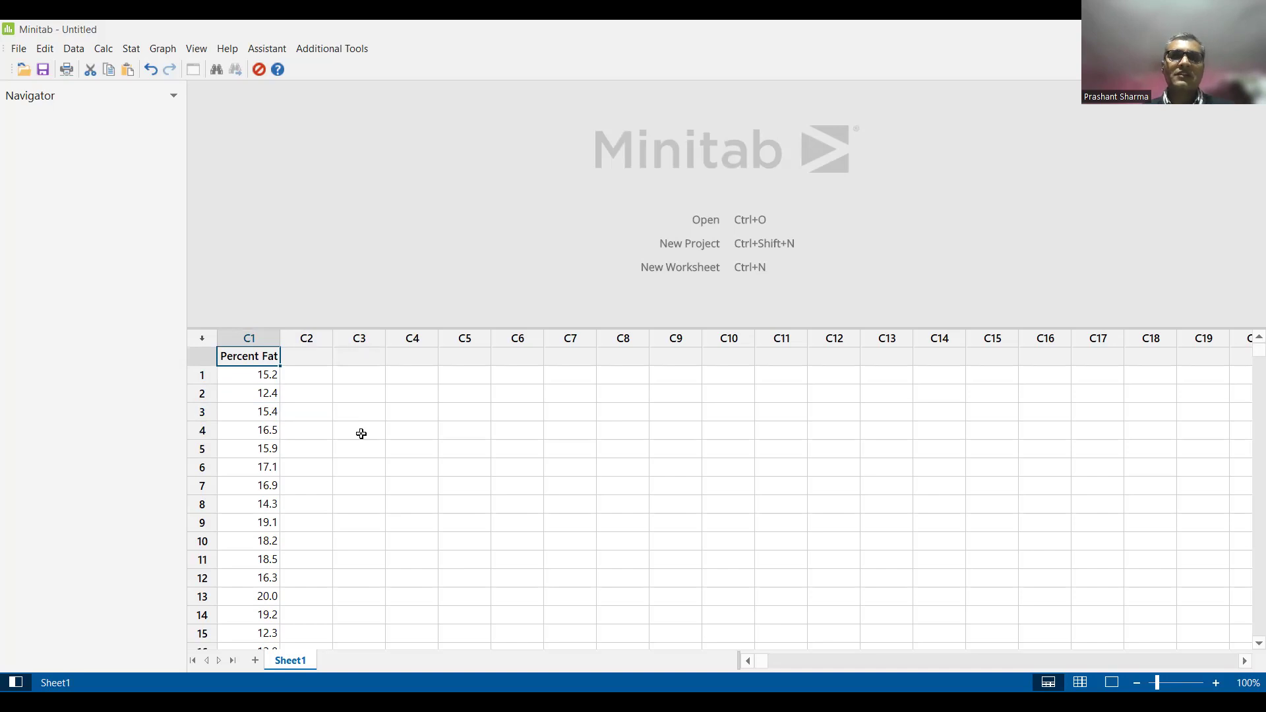
{"action": "key", "text": "Down"}
{"action": "key", "text": "Down"}
{"action": "key", "text": "Down"}
{"action": "key", "text": "Down"}
{"action": "key", "text": "Down"}
{"action": "key", "text": "Down"}
{"action": "key", "text": "Down"}
{"action": "key", "text": "Down"}
{"action": "key", "text": "Down"}
{"action": "key", "text": "Down"}
{"action": "key", "text": "Down"}
{"action": "key", "text": "Down"}
{"action": "key", "text": "Down"}
{"action": "key", "text": "Down"}
{"action": "key", "text": "Down"}
{"action": "key", "text": "Down"}
{"action": "key", "text": "Down"}
{"action": "key", "text": "Down"}
{"action": "key", "text": "Down"}
{"action": "key", "text": "Down"}
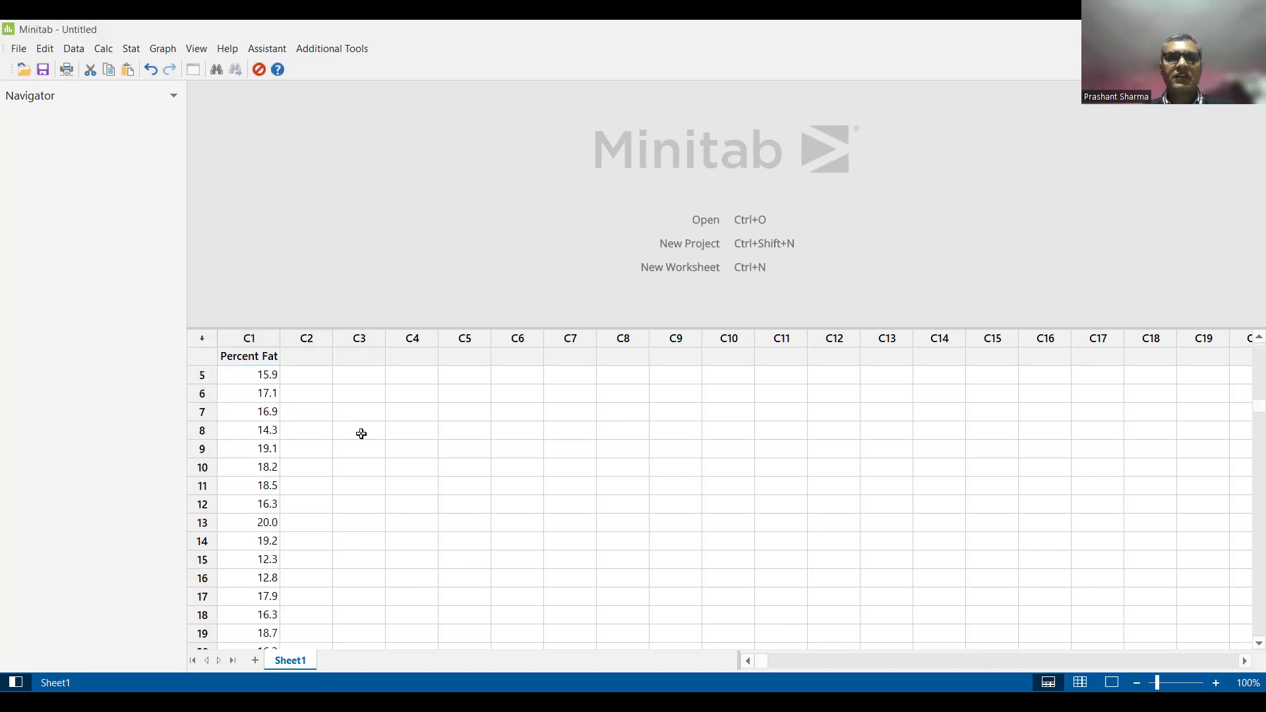
{"action": "key", "text": "Up"}
{"action": "key", "text": "Up"}
{"action": "key", "text": "Up"}
{"action": "key", "text": "Up"}
{"action": "key", "text": "Up"}
{"action": "key", "text": "Up"}
{"action": "key", "text": "Up"}
{"action": "key", "text": "Up"}
{"action": "key", "text": "Up"}
{"action": "key", "text": "Up"}
{"action": "key", "text": "Up"}
{"action": "key", "text": "Up"}
{"action": "key", "text": "Up"}
{"action": "key", "text": "Up"}
{"action": "key", "text": "Up"}
{"action": "key", "text": "Up"}
{"action": "key", "text": "Up"}
{"action": "key", "text": "Up"}
{"action": "key", "text": "Up"}
{"action": "key", "text": "Up"}
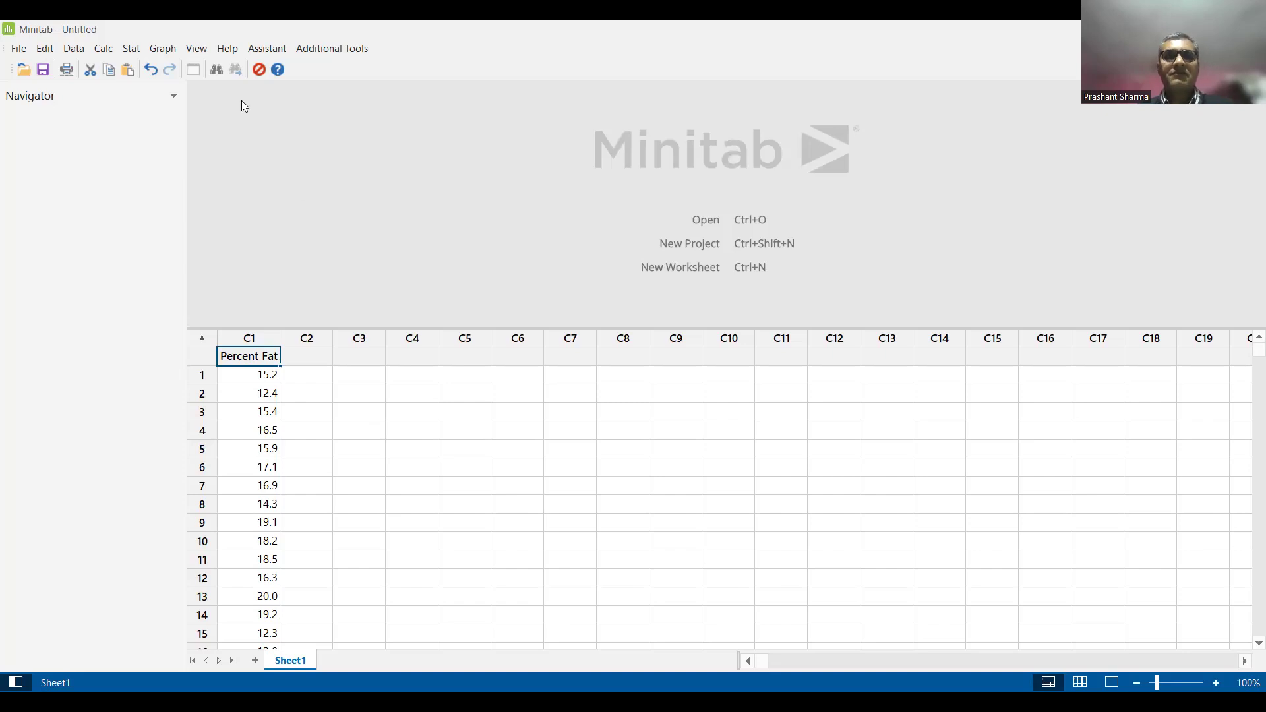
Start a Stem-and-Leaf graph and assign column C1, Percent Fat, as the graph variable.
{"action": "left_click", "coordinate": [130, 50]}
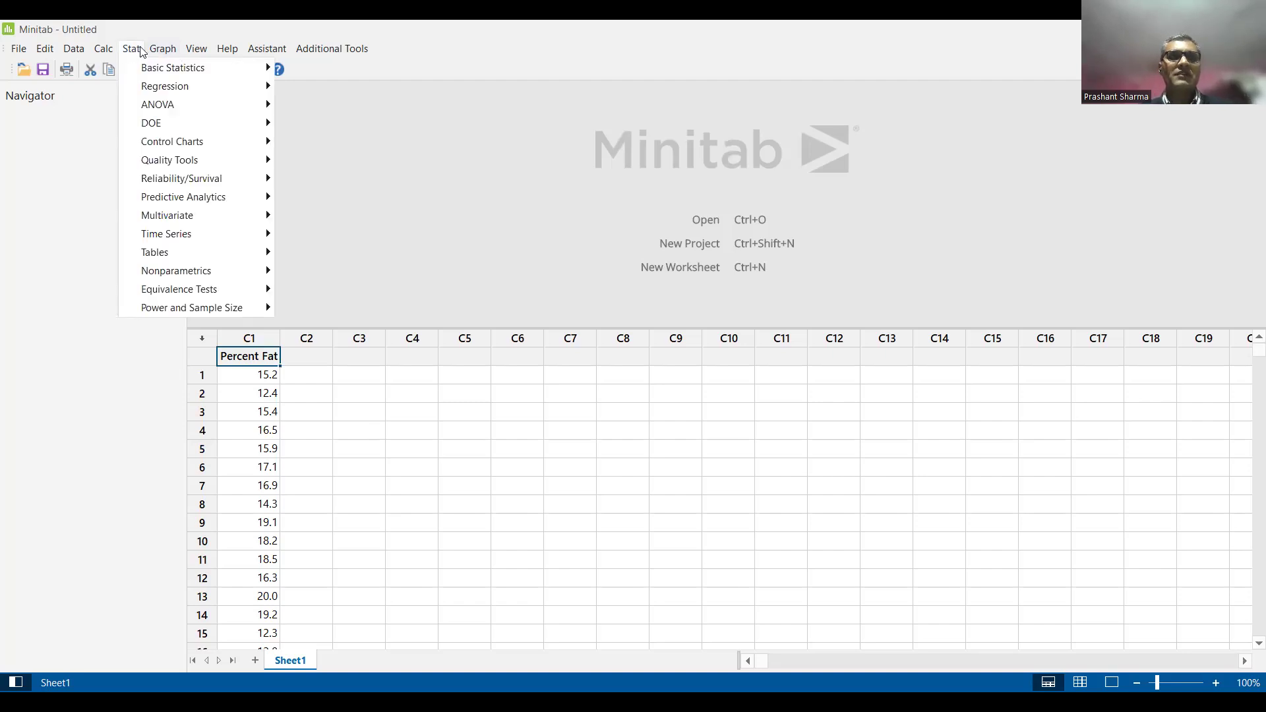
{"action": "mouse_move", "coordinate": [153, 52]}
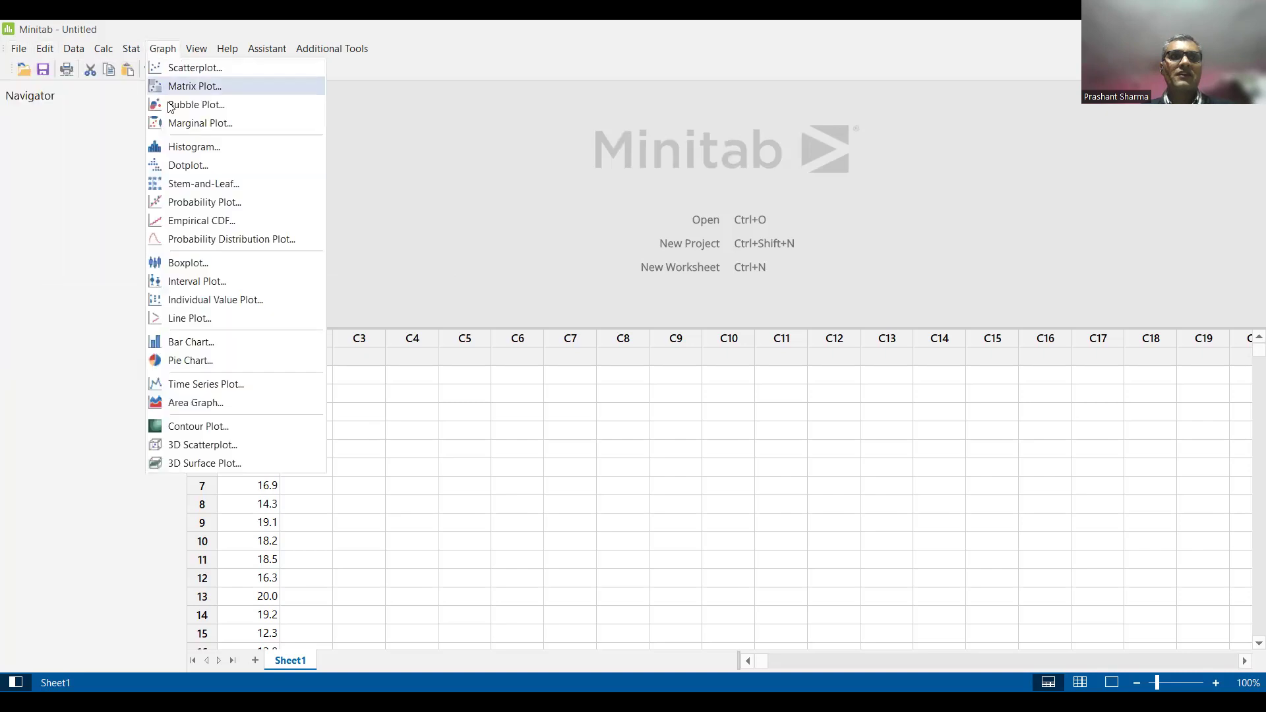
{"action": "left_click", "coordinate": [225, 185]}
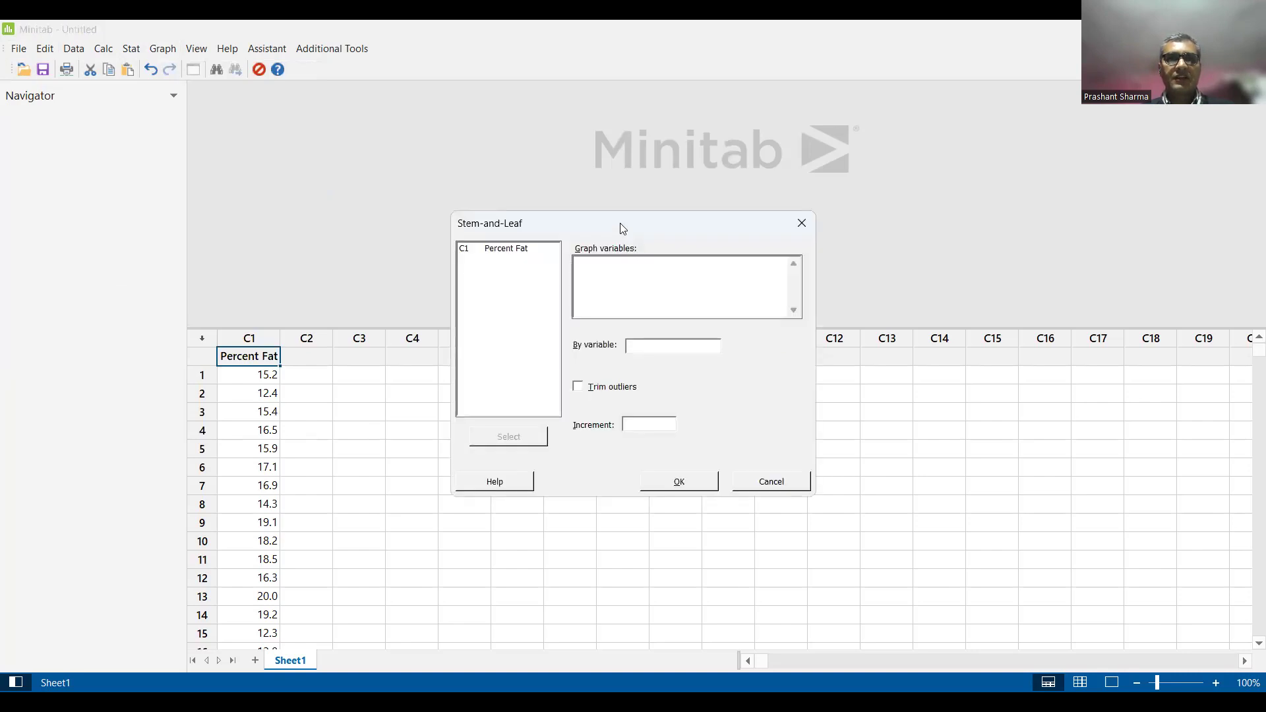
{"action": "left_click_drag", "start_coordinate": [620, 223], "coordinate": [634, 165]}
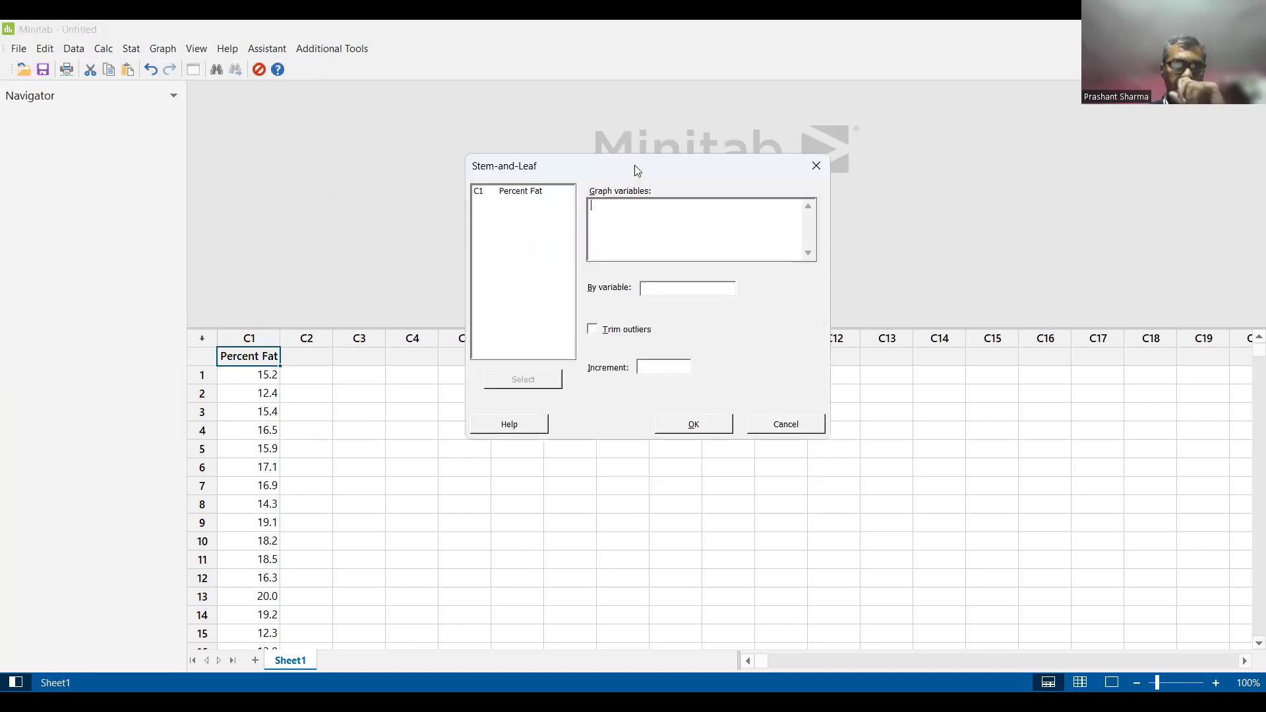
{"action": "left_click", "coordinate": [528, 193]}
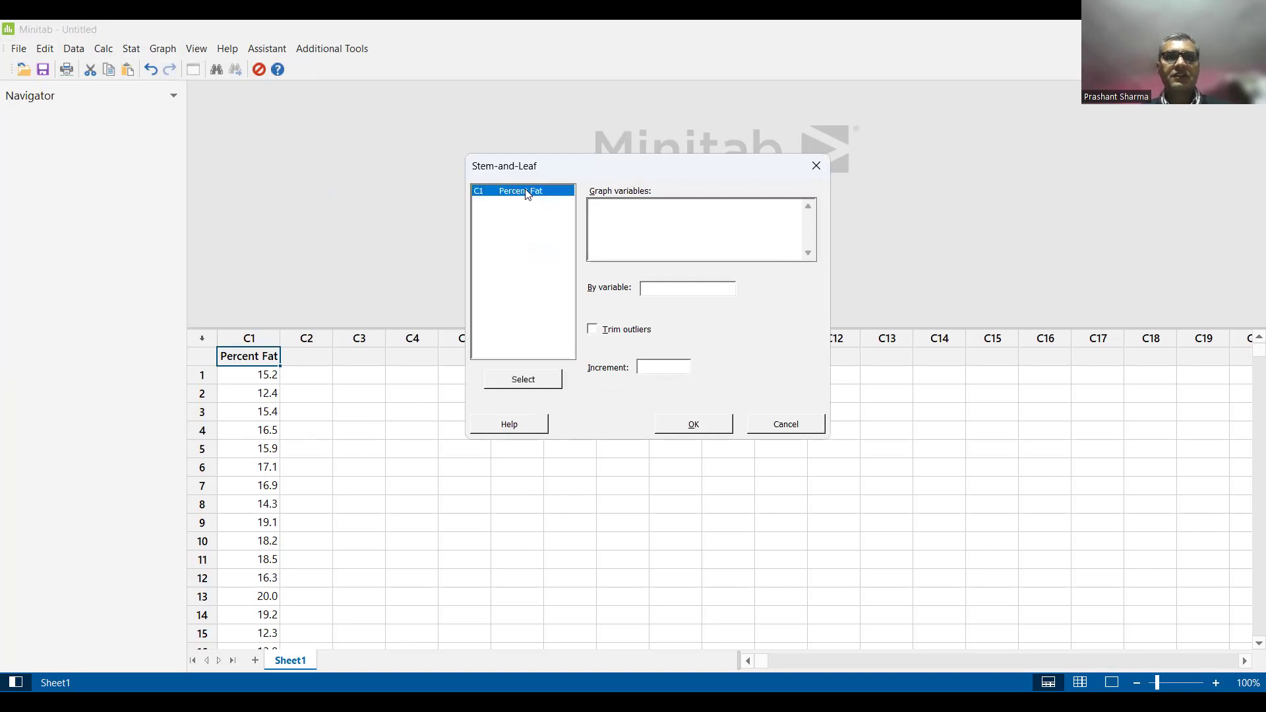
{"action": "left_click", "coordinate": [672, 206]}
{"action": "type", "text": "c1"}
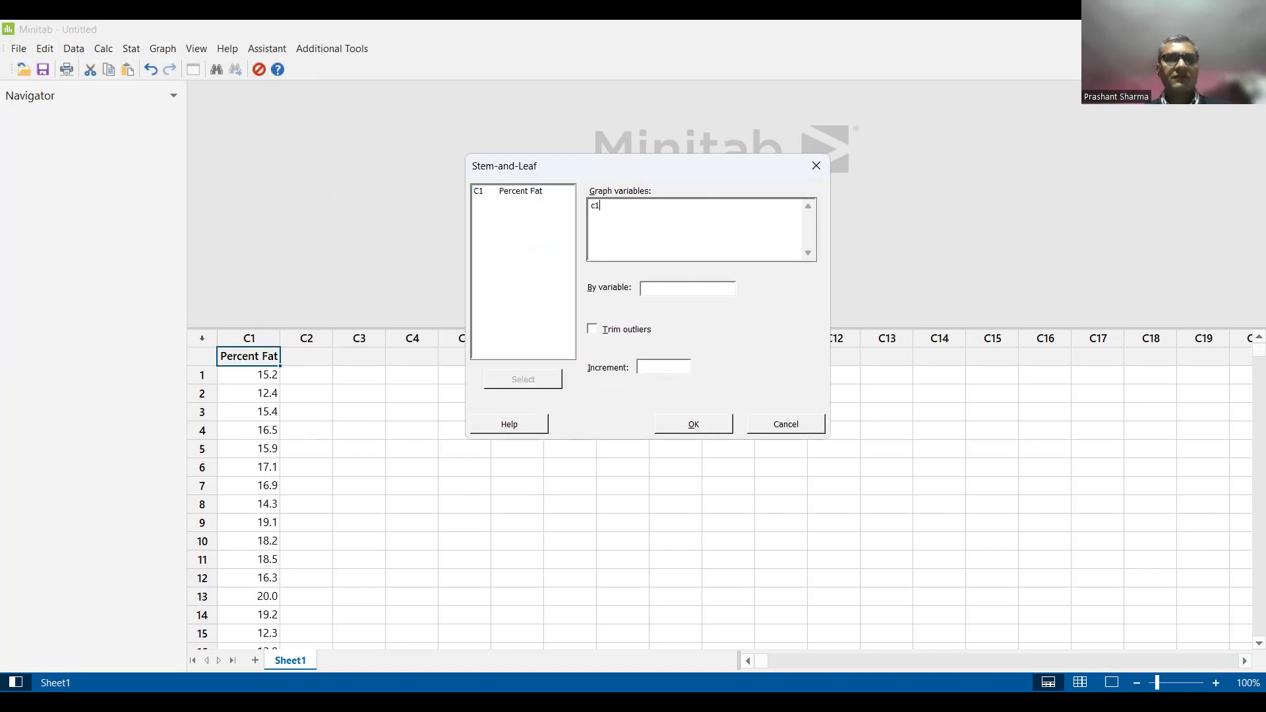
Set the stem-and-leaf increment to 1 with outliers left untrimmed, generate the display and enlarge the output area.
{"action": "left_click", "coordinate": [599, 335]}
{"action": "left_click", "coordinate": [599, 335]}
{"action": "left_click", "coordinate": [650, 365]}
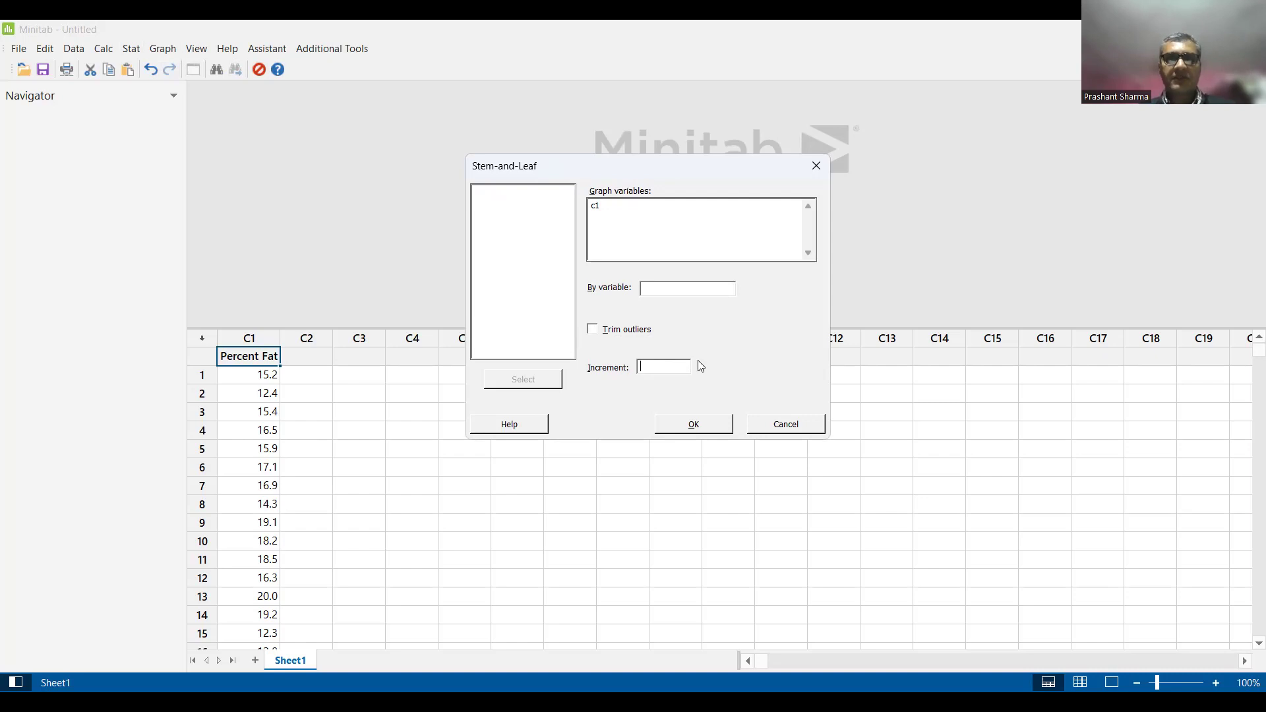
{"action": "type", "text": "1"}
{"action": "left_click", "coordinate": [701, 425]}
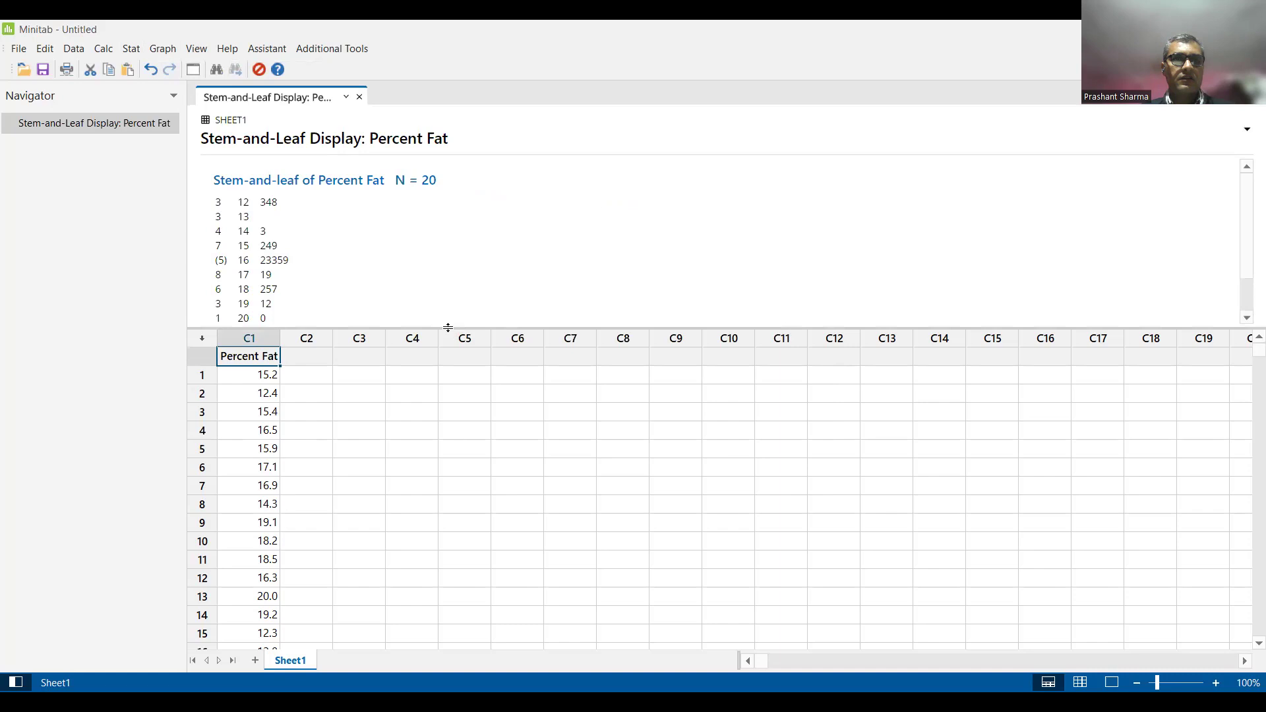
{"action": "left_click_drag", "start_coordinate": [447, 344], "coordinate": [433, 497]}
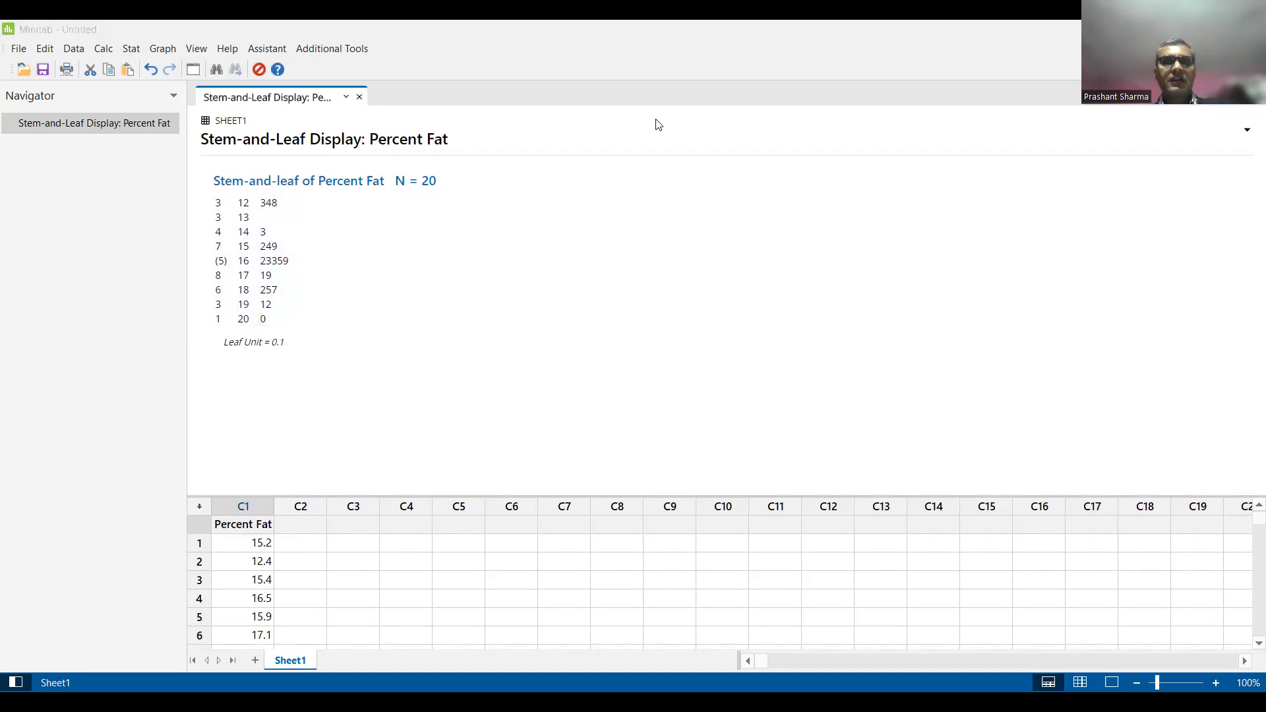
Switch to the Excel workbook and sort the Percent Fat column from smallest to largest through a header filter.
{"action": "key", "text": "alt+Tab"}
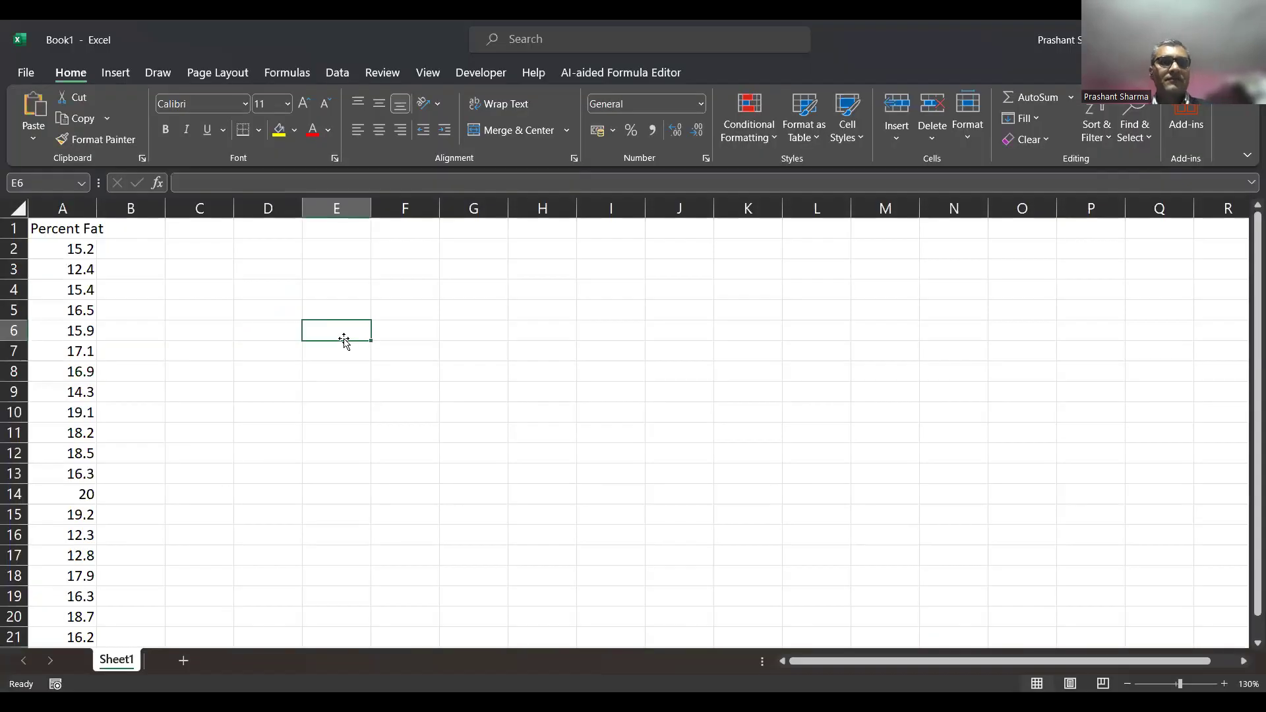
{"action": "left_click", "coordinate": [79, 229]}
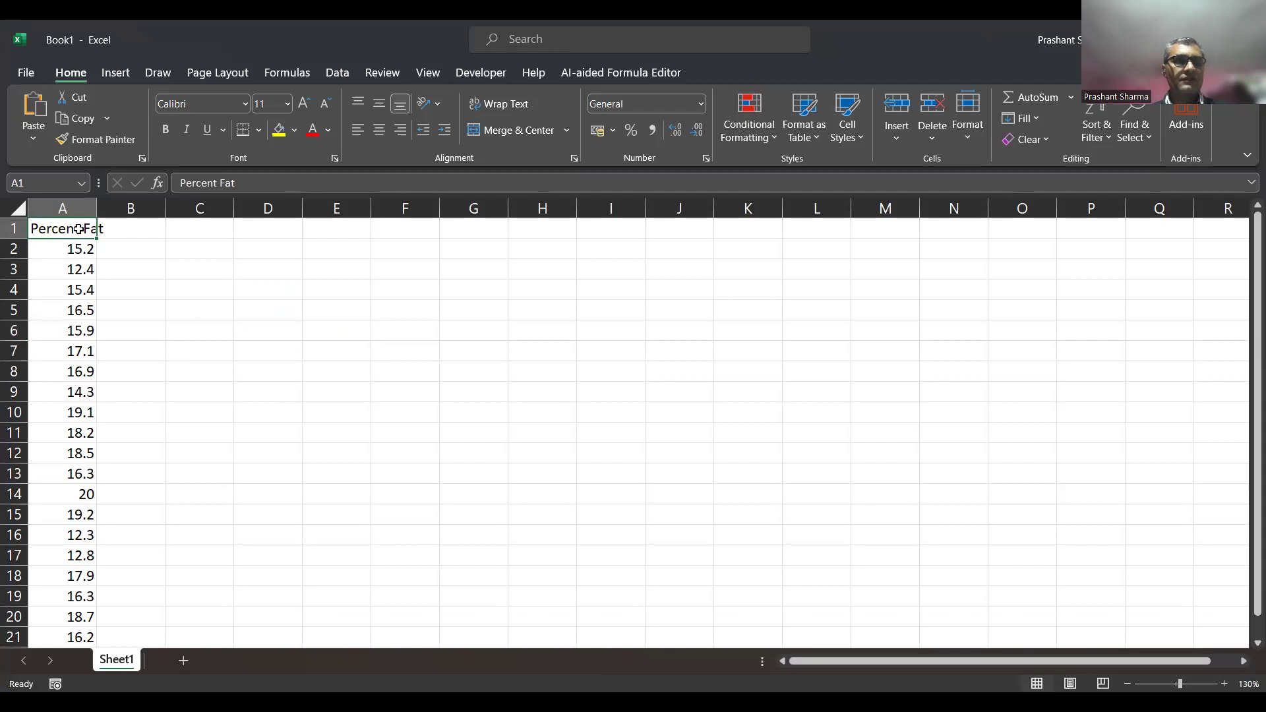
{"action": "key", "text": "Down"}
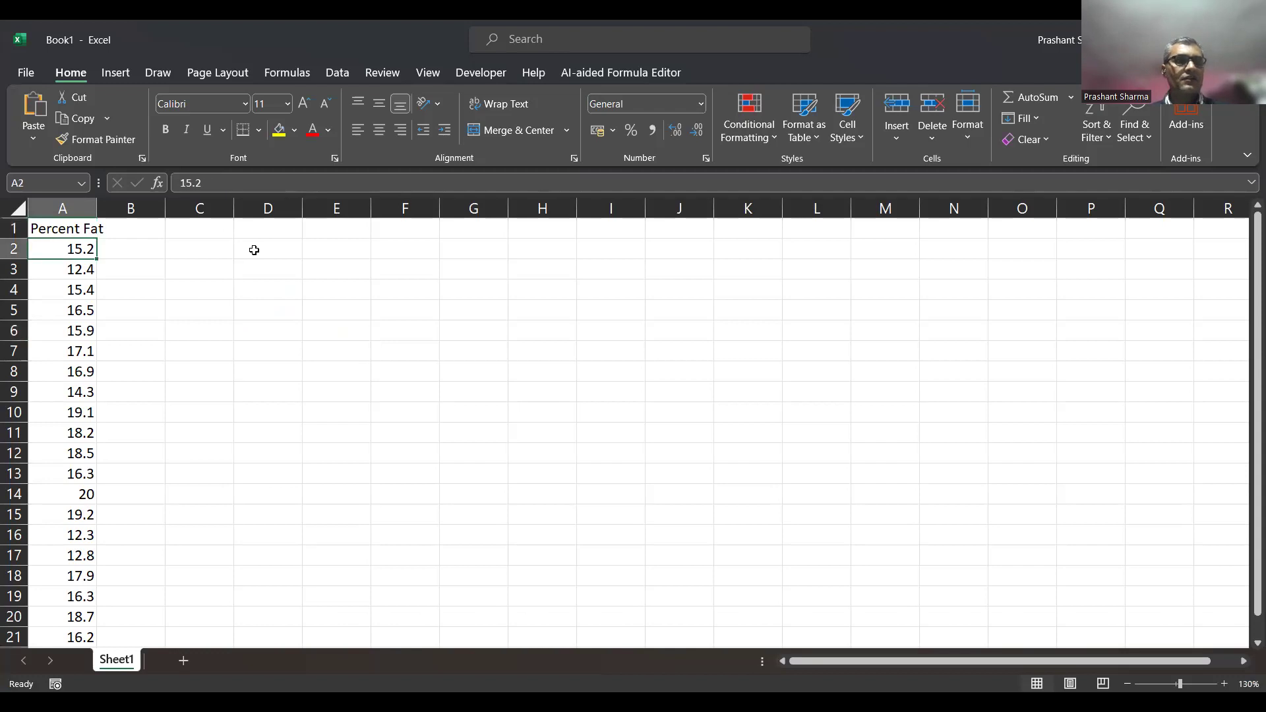
{"action": "key", "text": "ctrl+Down"}
{"action": "key", "text": "ctrl+Up"}
{"action": "key", "text": "Up"}
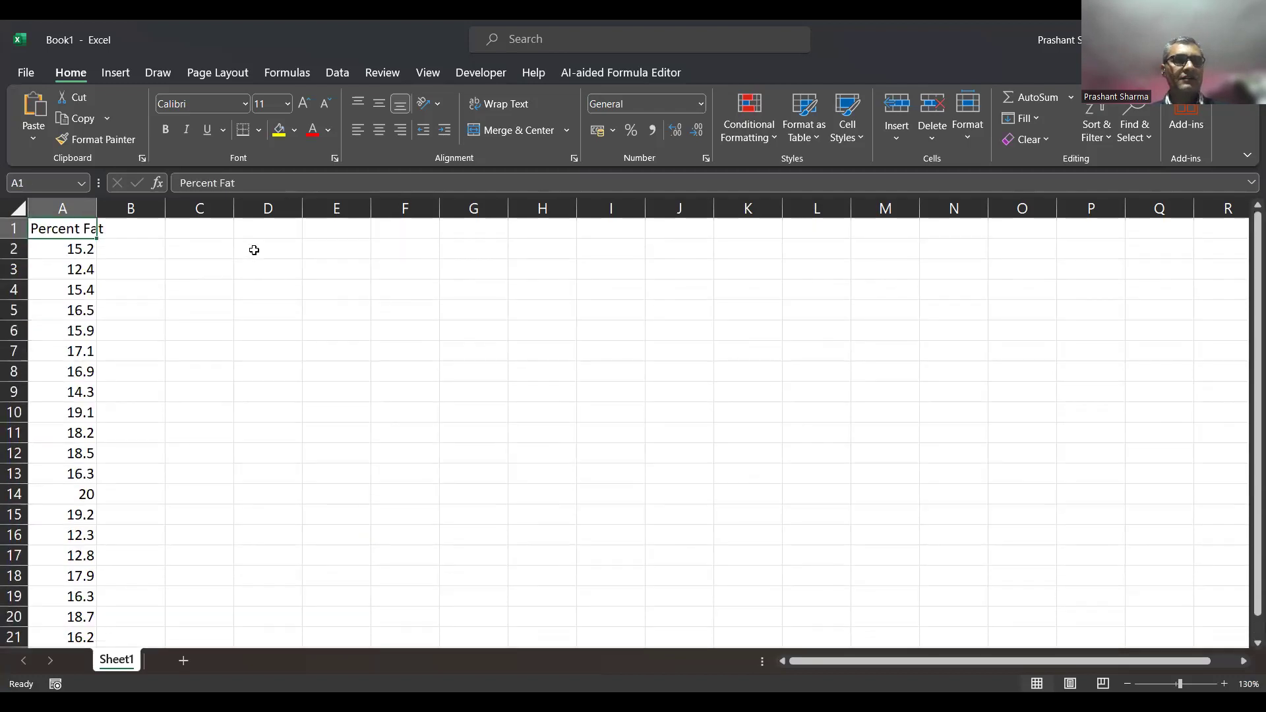
{"action": "key", "text": "ctrl+shift+l"}
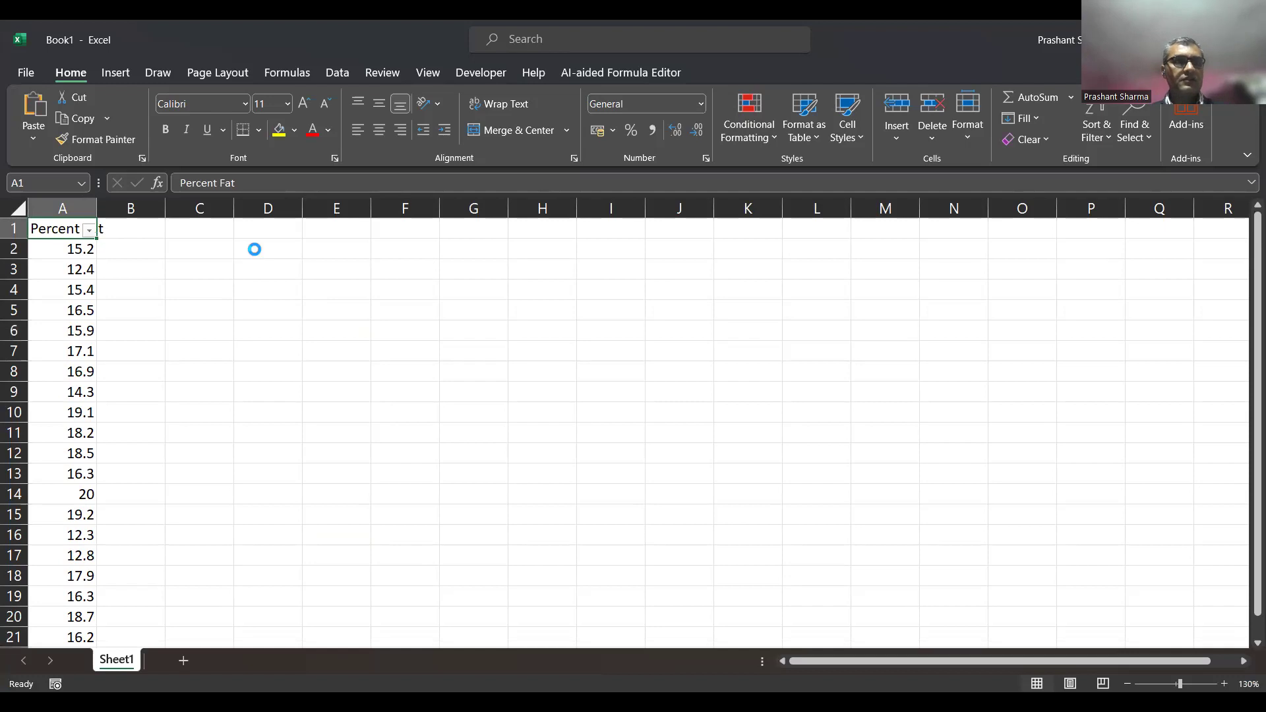
{"action": "key", "text": "alt+Down"}
{"action": "key", "text": "Return"}
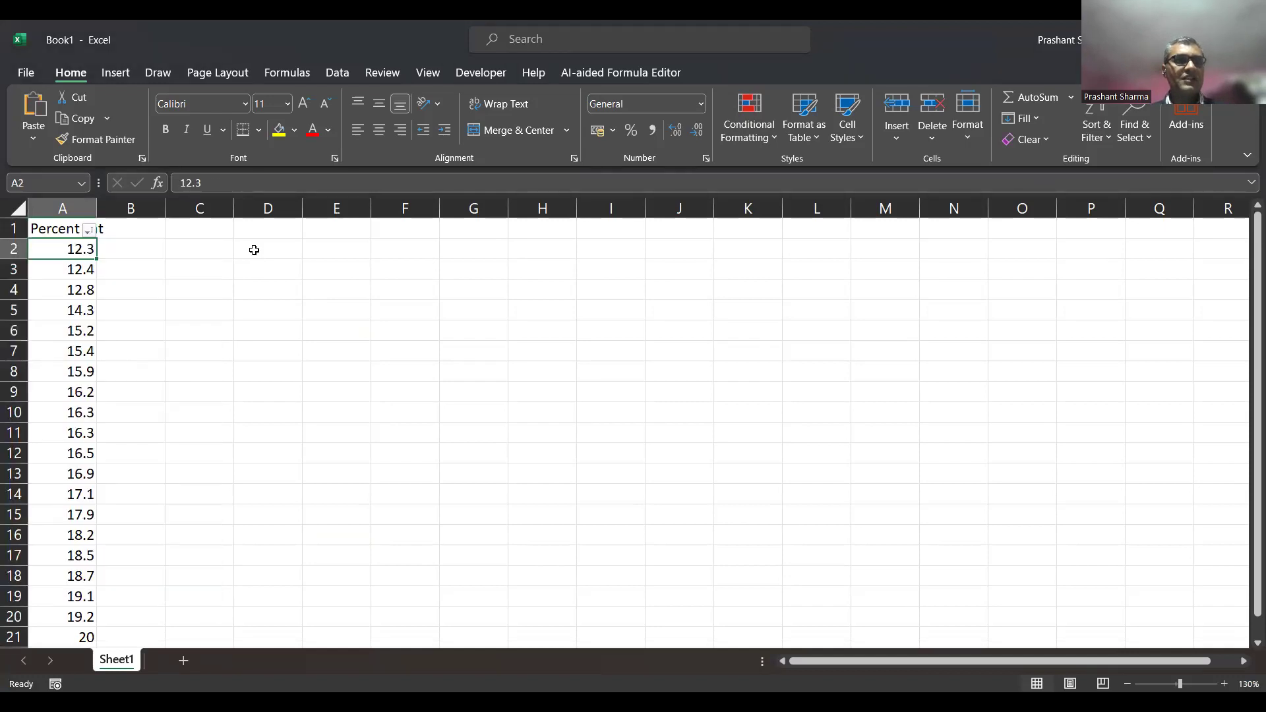
Remove the filter from the sorted Percent Fat column and return to its first value in A2.
{"action": "left_click", "coordinate": [199, 285]}
{"action": "key", "text": "ctrl+shift+l"}
{"action": "key", "text": "Left"}
{"action": "key", "text": "Up"}
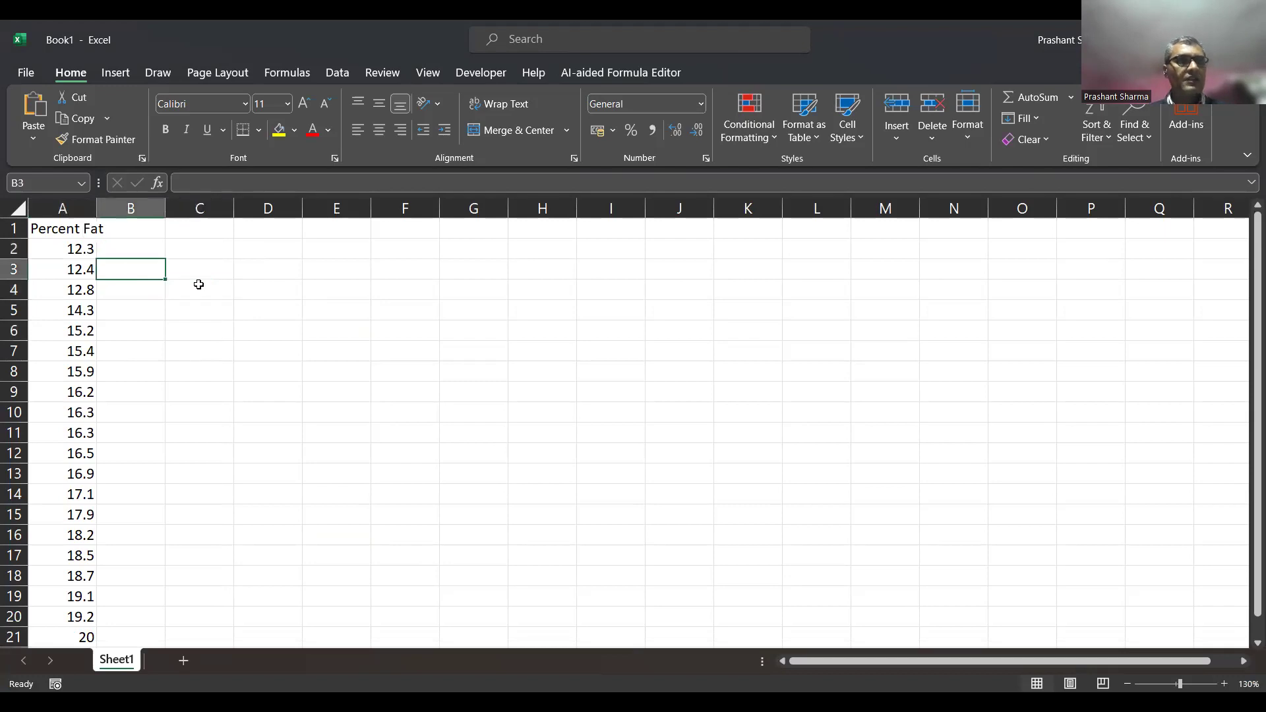
{"action": "key", "text": "Left"}
{"action": "key", "text": "Up"}
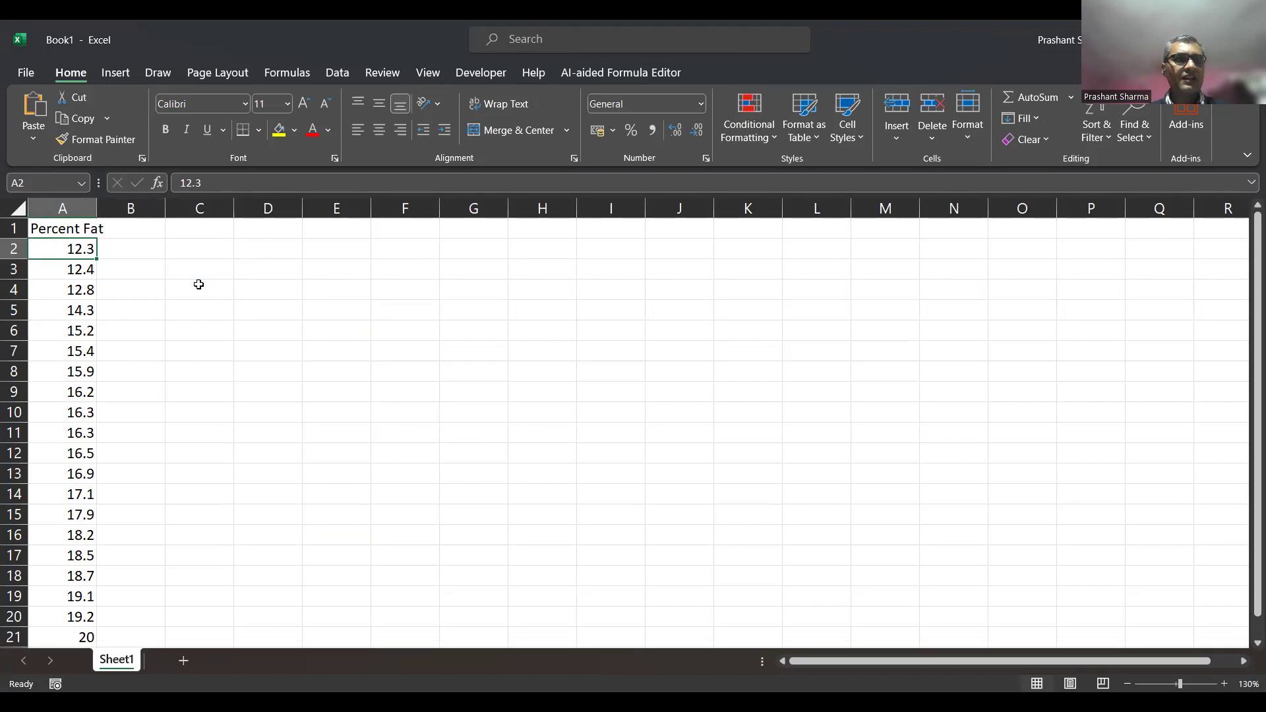
Examine the sorted Percent Fat values from smallest to largest, including the group of values in A2:A4.
{"action": "key", "text": "ctrl+Down"}
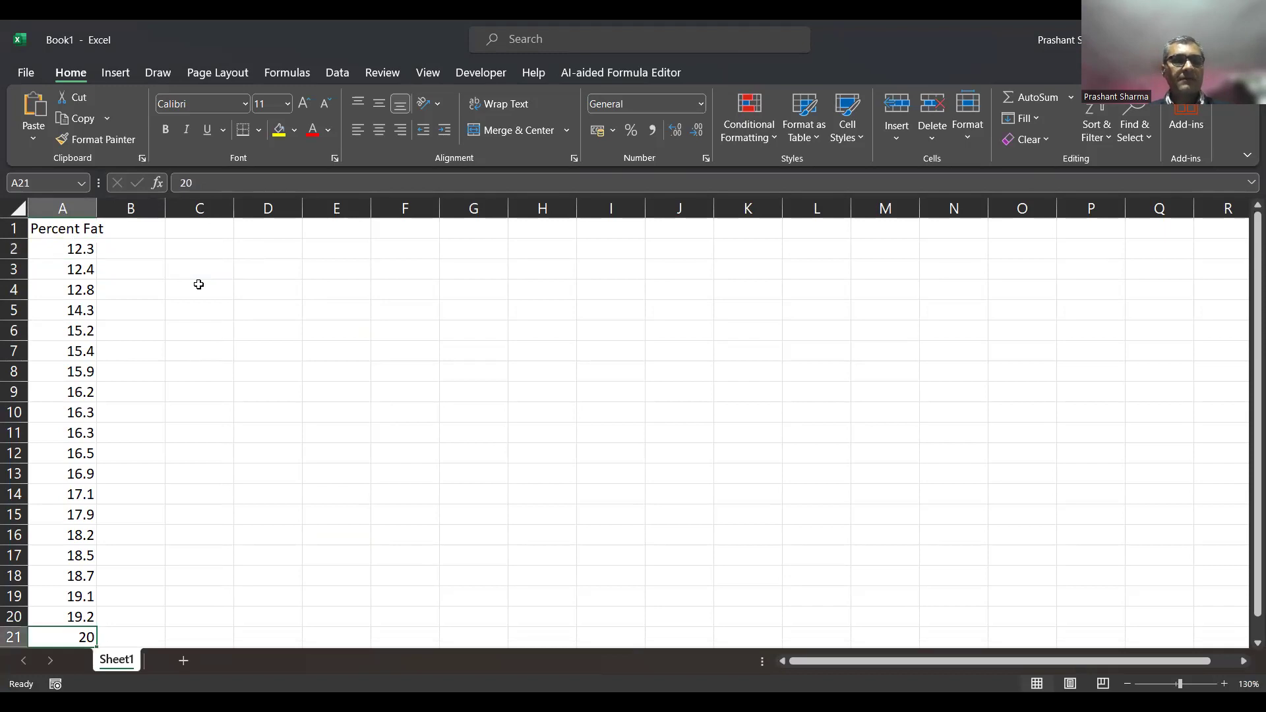
{"action": "key", "text": "ctrl+Up"}
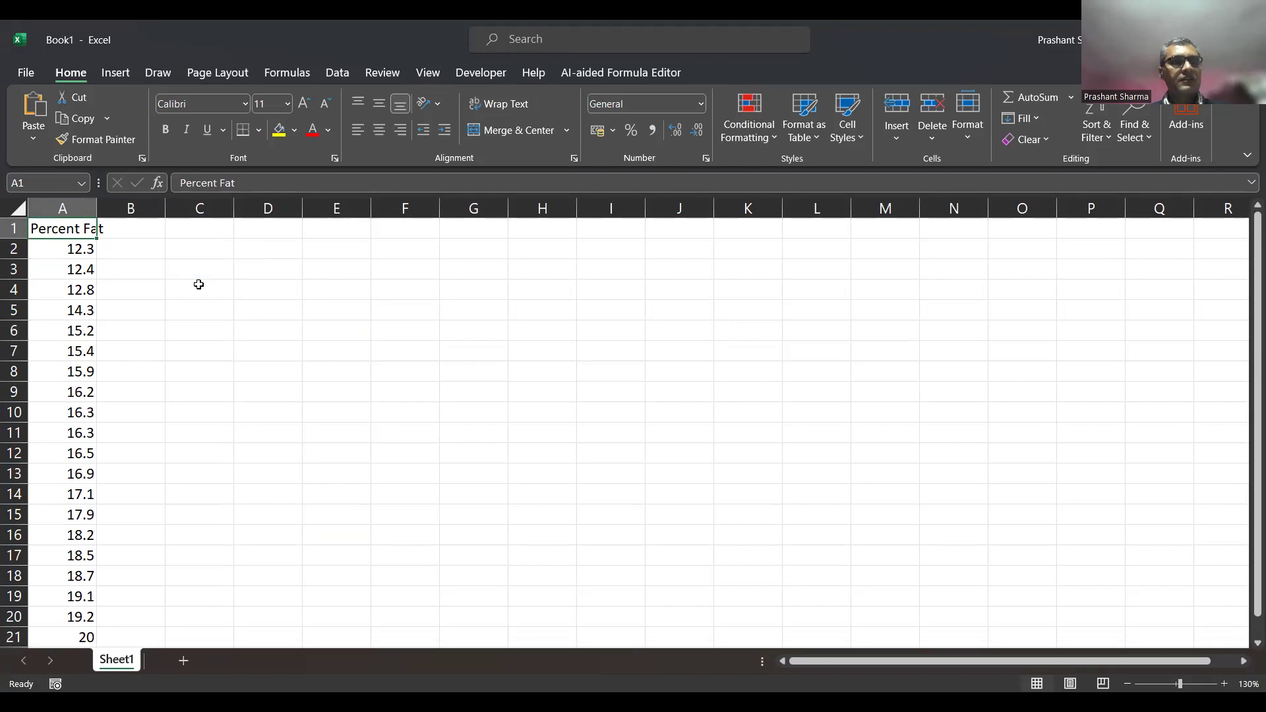
{"action": "key", "text": "Down"}
{"action": "key", "text": "shift+Down"}
{"action": "key", "text": "shift+Down"}
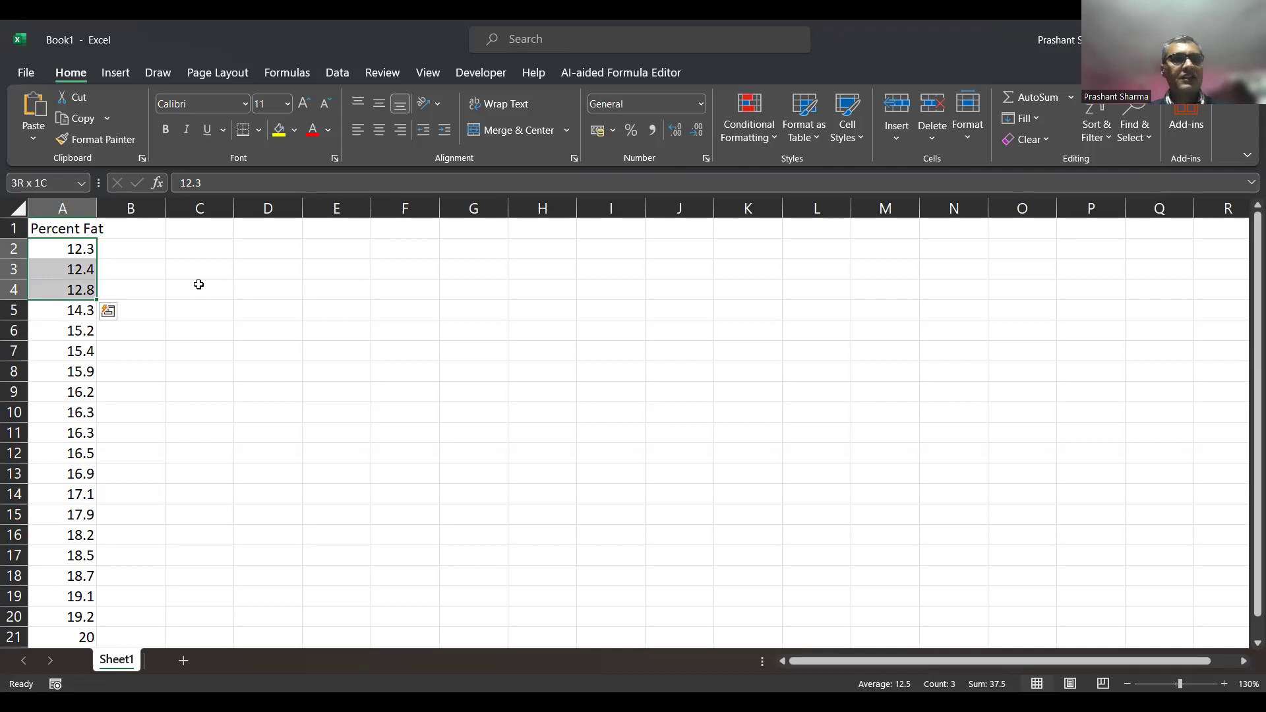
{"action": "key", "text": "Down"}
{"action": "key", "text": "Down"}
{"action": "key", "text": "Down"}
{"action": "key", "text": "Down"}
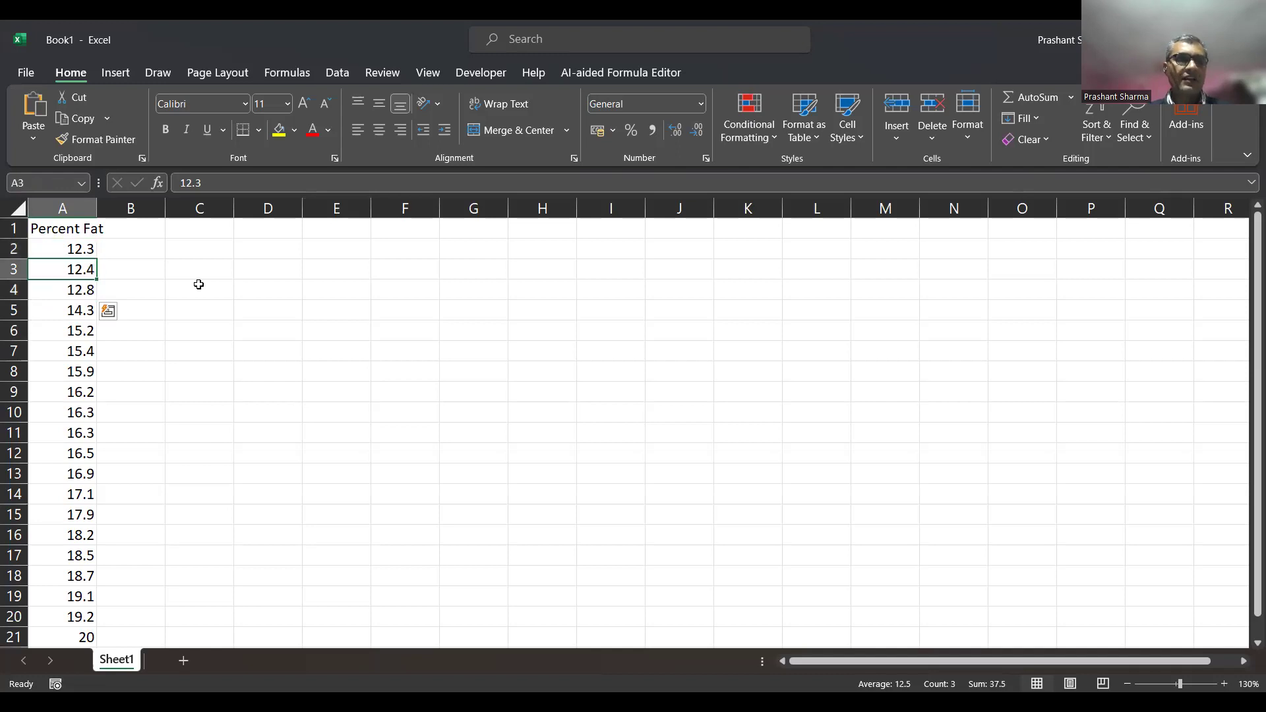
{"action": "key", "text": "Up"}
{"action": "key", "text": "Down"}
{"action": "key", "text": "Down"}
{"action": "key", "text": "ctrl+Down"}
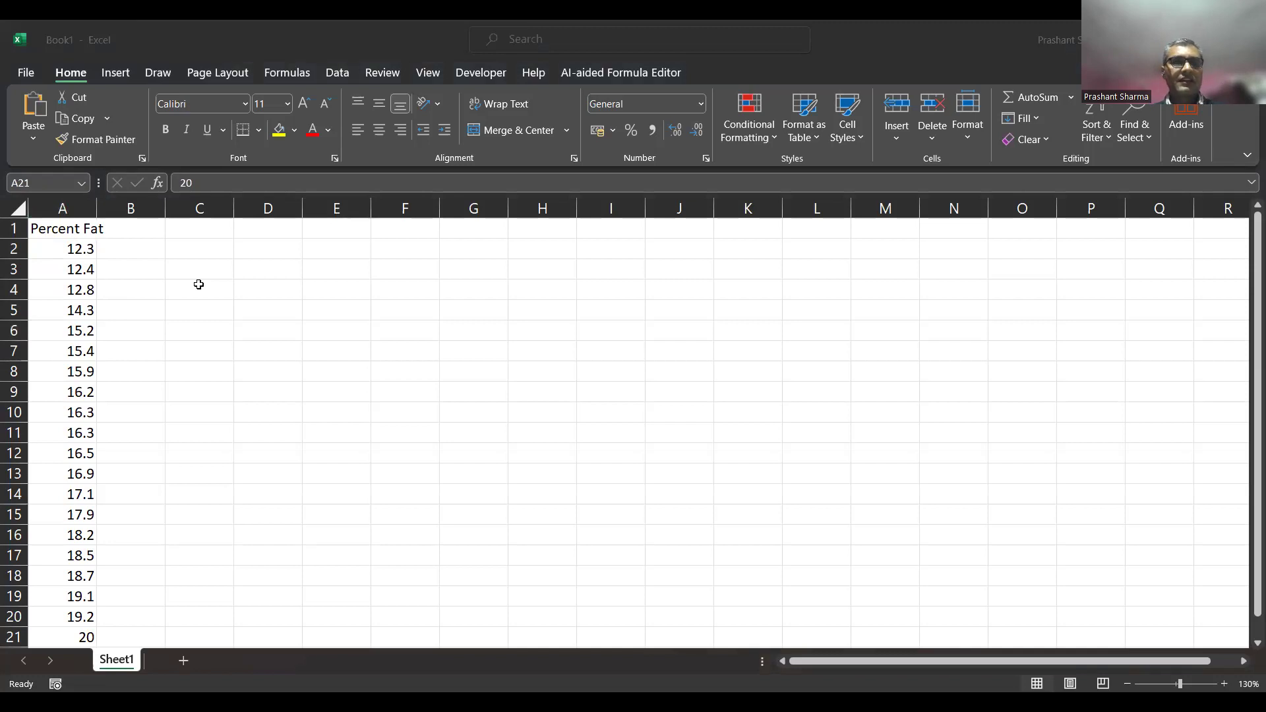
Switch back to Minitab and compare the stem-and-leaf rows with the Percent Fat values in the worksheet.
{"action": "key", "text": "alt+Tab"}
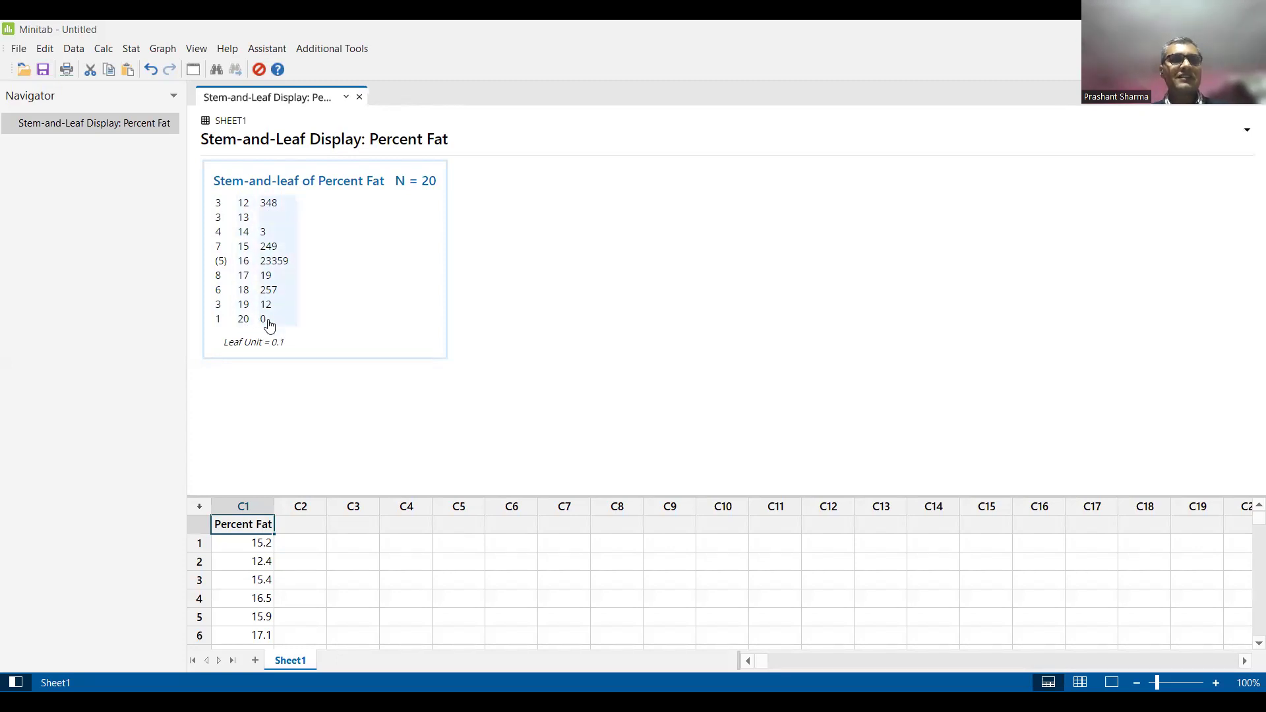
{"action": "scroll", "coordinate": [261, 561], "scroll_direction": "down", "scroll_amount": 4}
{"action": "scroll", "coordinate": [262, 561], "scroll_direction": "down", "scroll_amount": 1}
{"action": "left_click", "coordinate": [274, 561]}
{"action": "key", "text": "Up"}
{"action": "key", "text": "Up"}
{"action": "key", "text": "Up"}
{"action": "key", "text": "Up"}
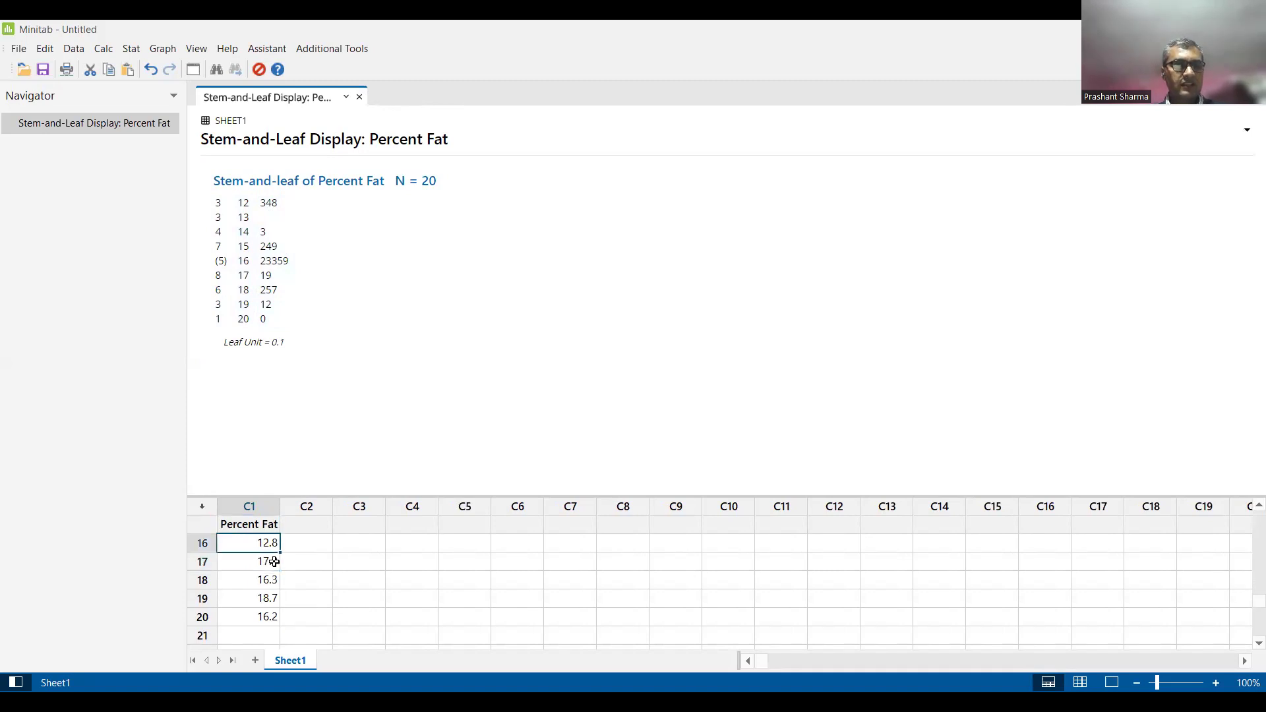
{"action": "scroll", "coordinate": [274, 561], "scroll_direction": "up", "scroll_amount": 1}
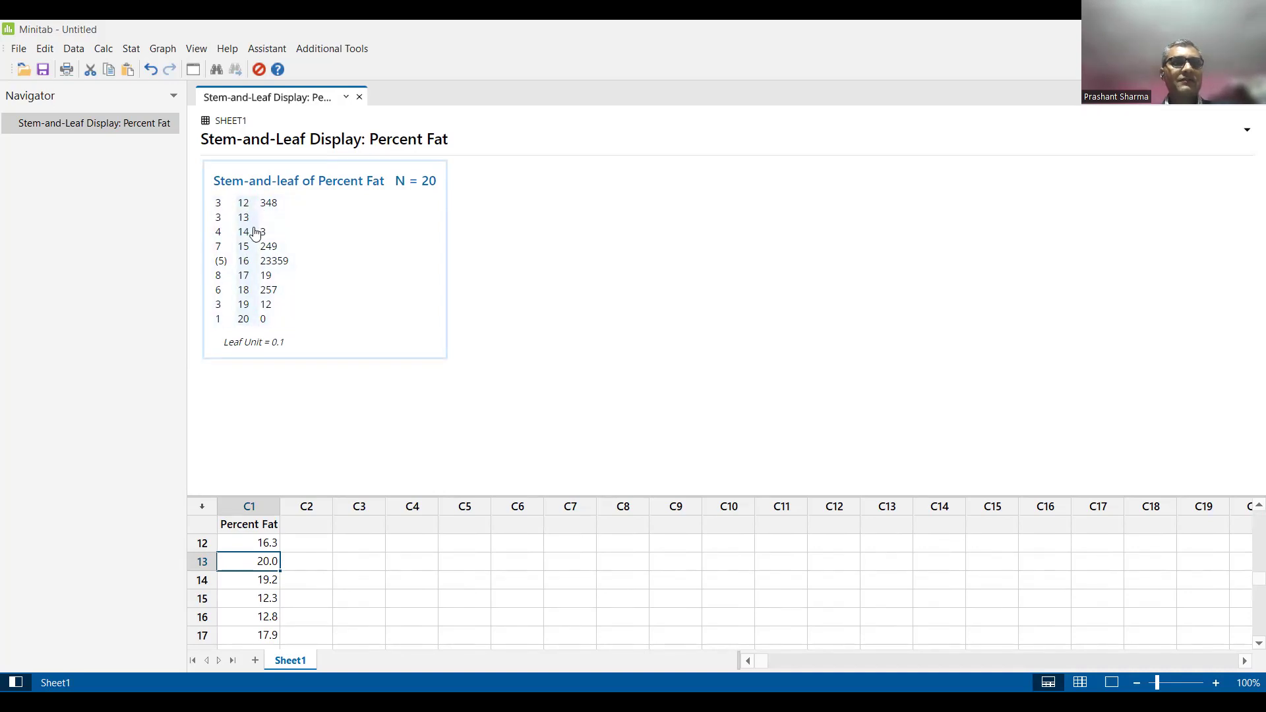
{"action": "scroll", "coordinate": [262, 571], "scroll_direction": "up", "scroll_amount": 4}
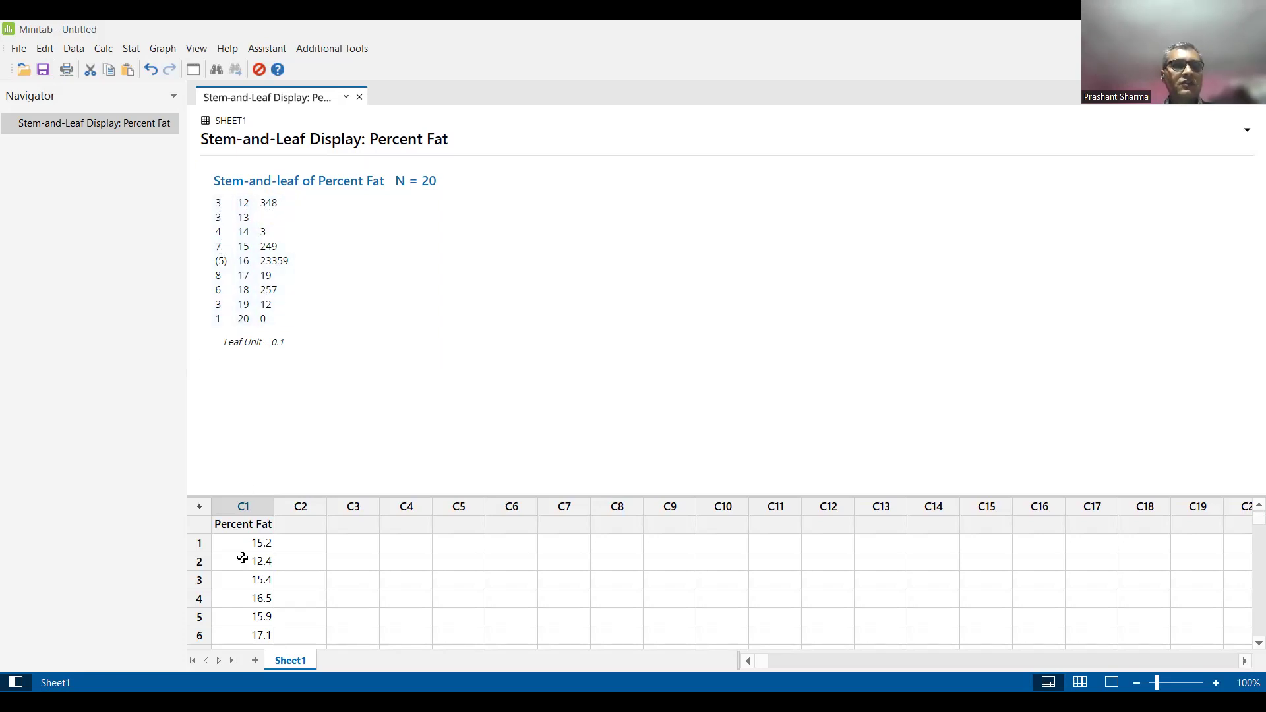
{"action": "scroll", "coordinate": [243, 559], "scroll_direction": "down", "scroll_amount": 2}
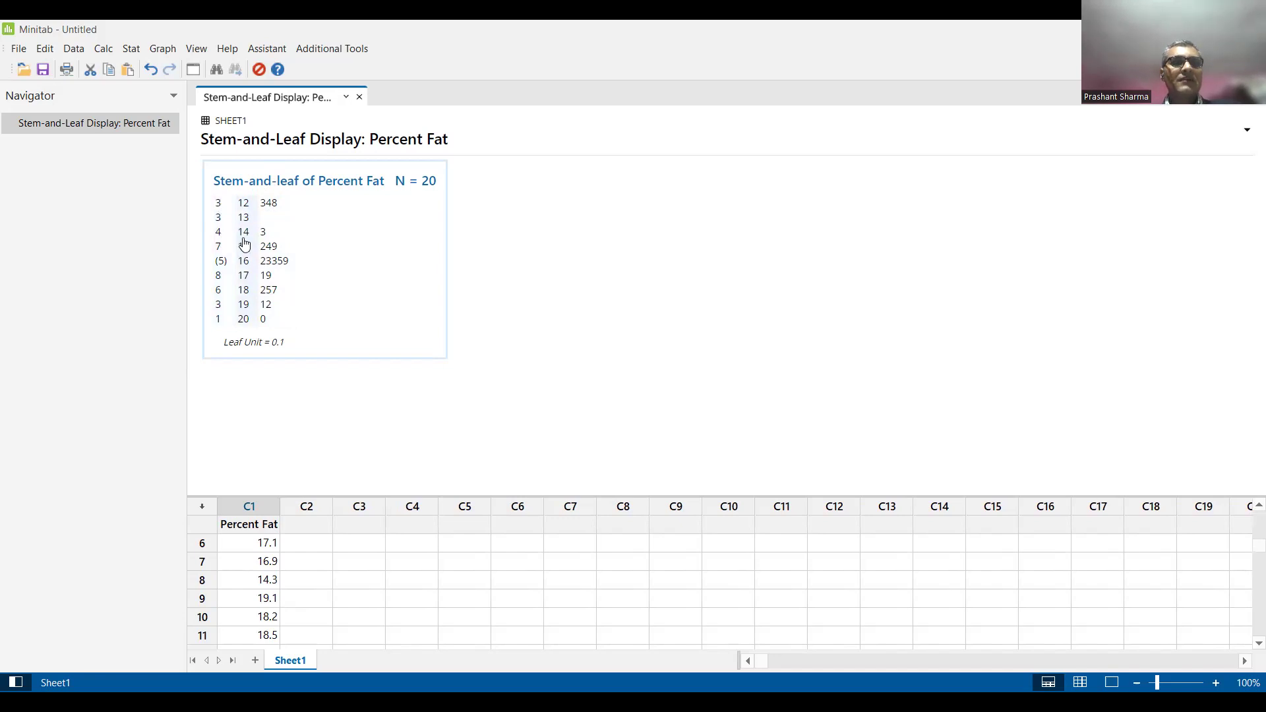
{"action": "scroll", "coordinate": [258, 573], "scroll_direction": "up", "scroll_amount": 2}
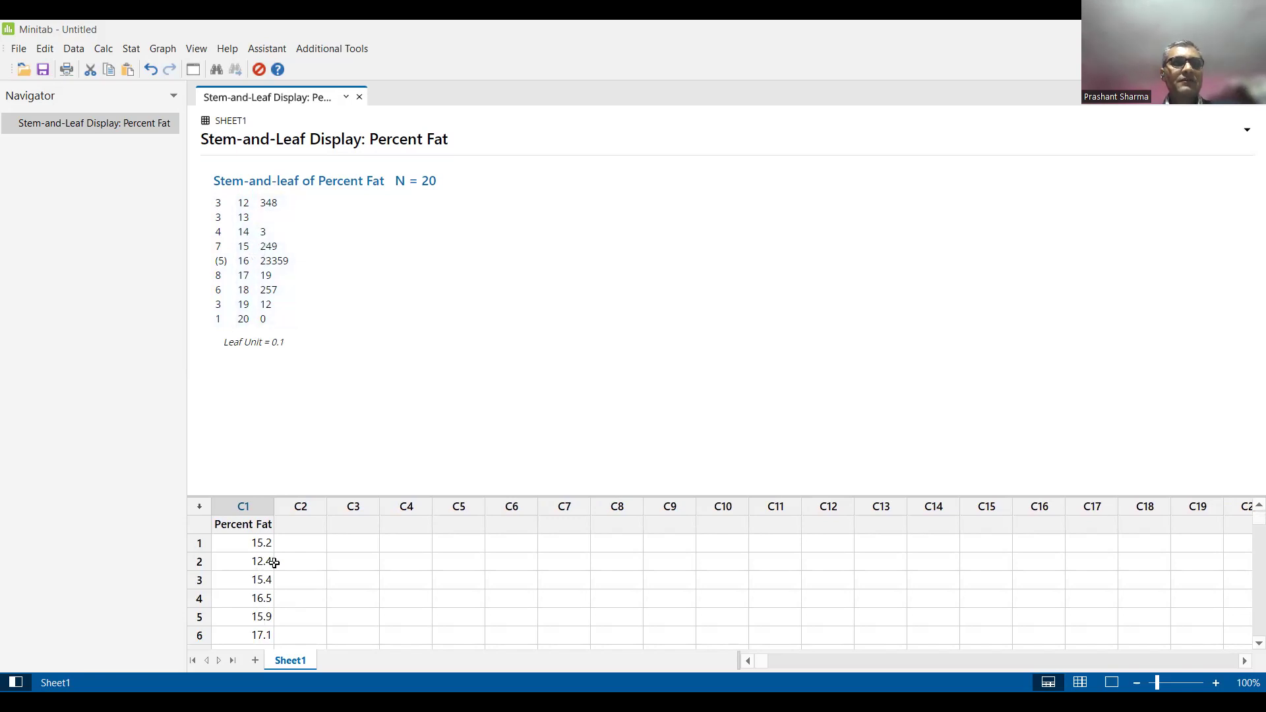
Go through the Percent Fat column in the worksheet to locate the entry belonging to stem 14.
{"action": "key", "text": "Down"}
{"action": "key", "text": "Down"}
{"action": "key", "text": "Down"}
{"action": "key", "text": "Down"}
{"action": "key", "text": "Down"}
{"action": "key", "text": "Down"}
{"action": "key", "text": "Down"}
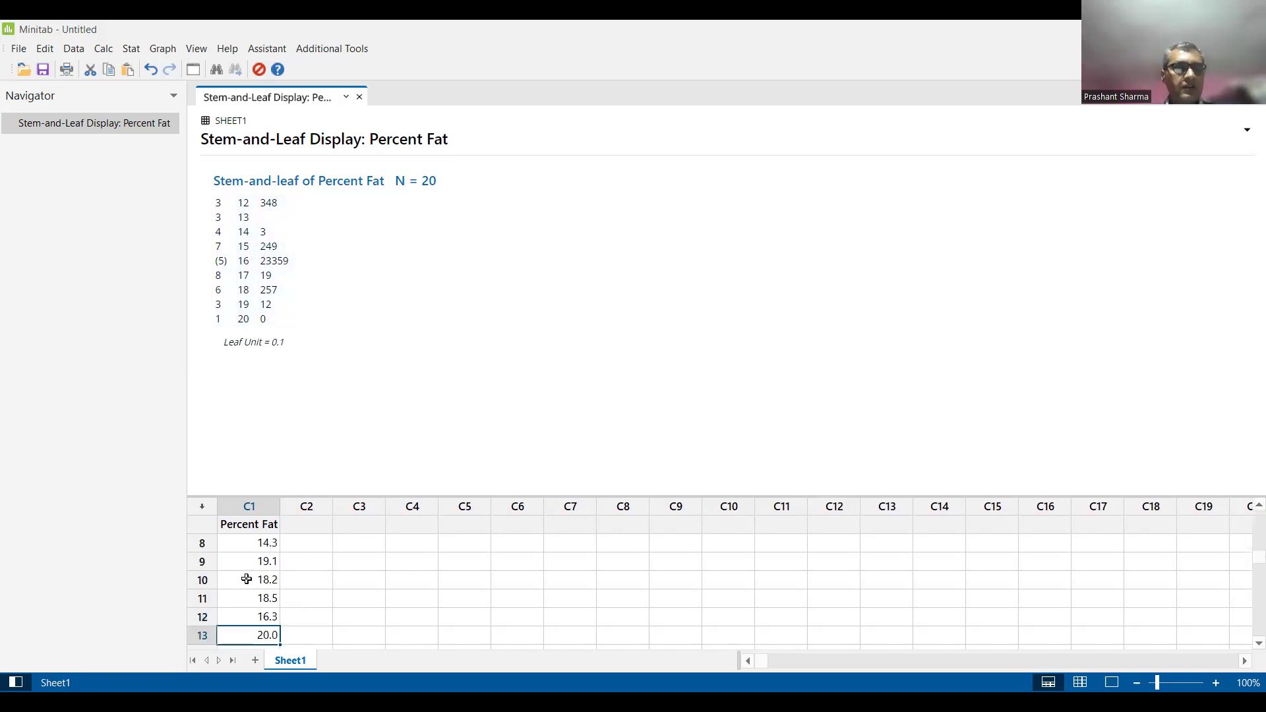
{"action": "key", "text": "Down"}
{"action": "key", "text": "Down"}
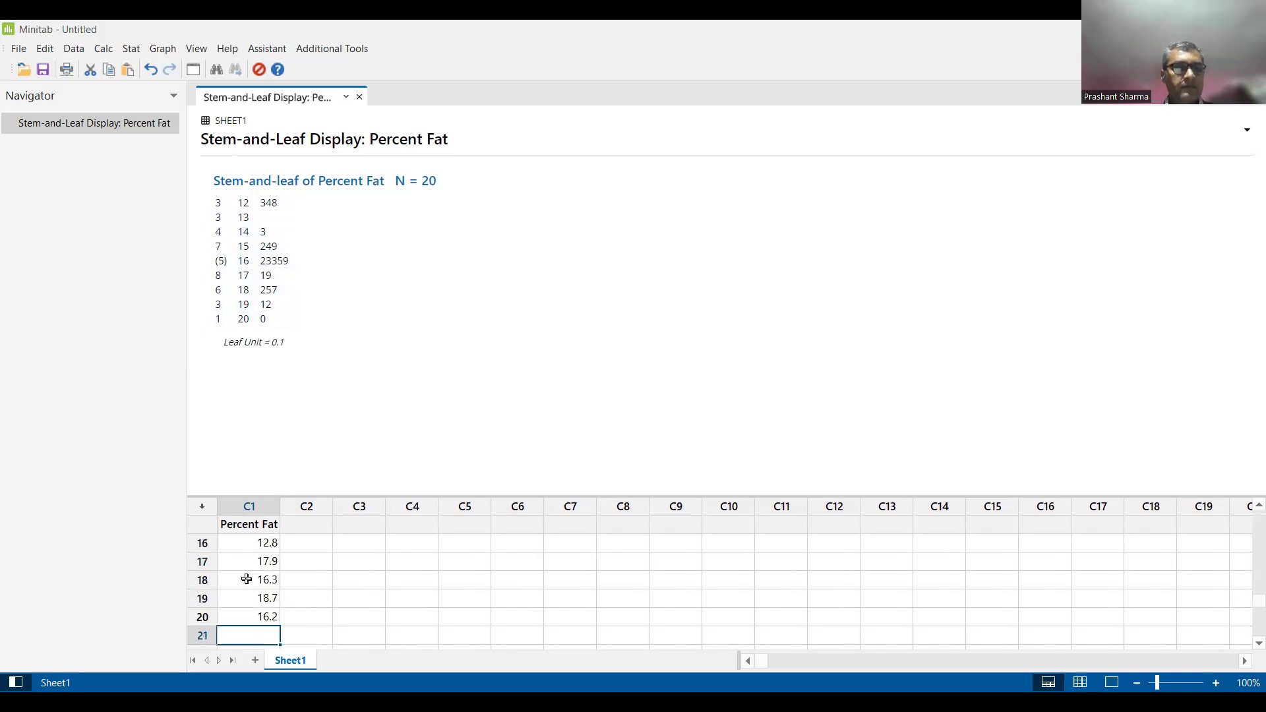
{"action": "key", "text": "Up"}
{"action": "key", "text": "Up"}
{"action": "key", "text": "Up"}
{"action": "key", "text": "Up"}
{"action": "key", "text": "Up"}
{"action": "key", "text": "Up"}
{"action": "key", "text": "Up"}
{"action": "key", "text": "Up"}
{"action": "key", "text": "Up"}
{"action": "key", "text": "Up"}
{"action": "key", "text": "Up"}
{"action": "key", "text": "Up"}
{"action": "key", "text": "Up"}
{"action": "key", "text": "Up"}
{"action": "key", "text": "Up"}
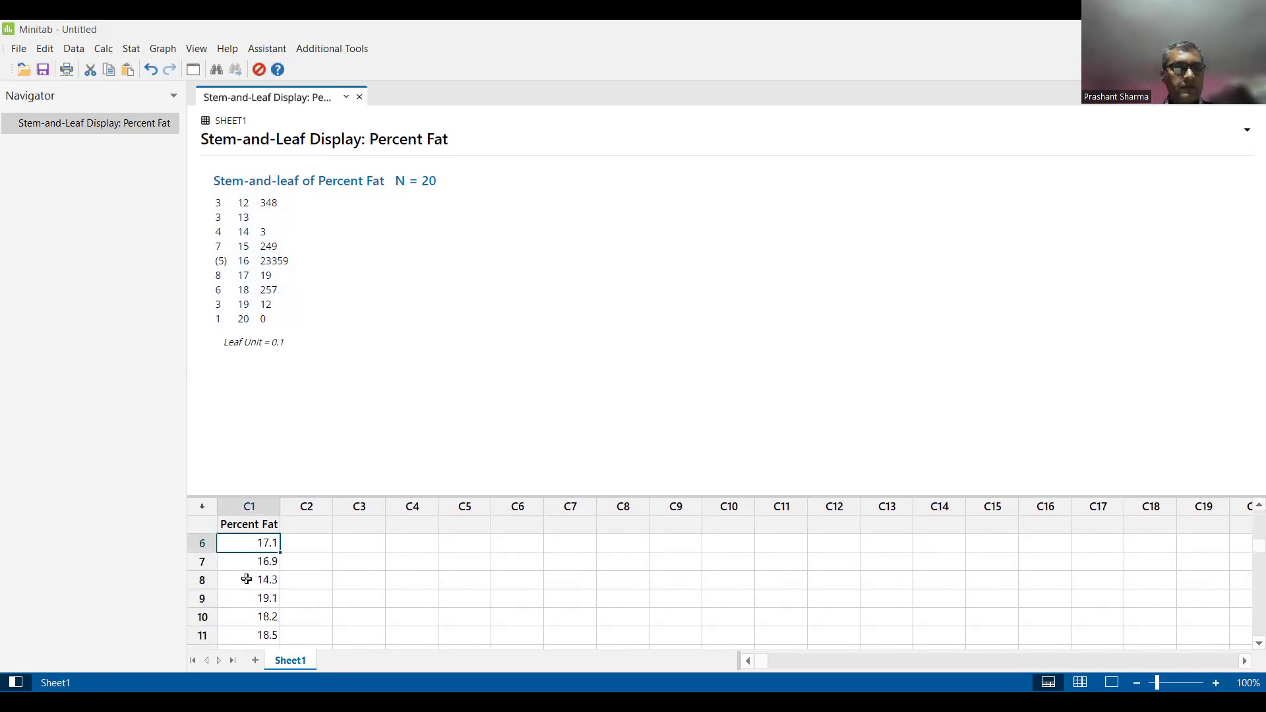
{"action": "key", "text": "Down"}
{"action": "key", "text": "Down"}
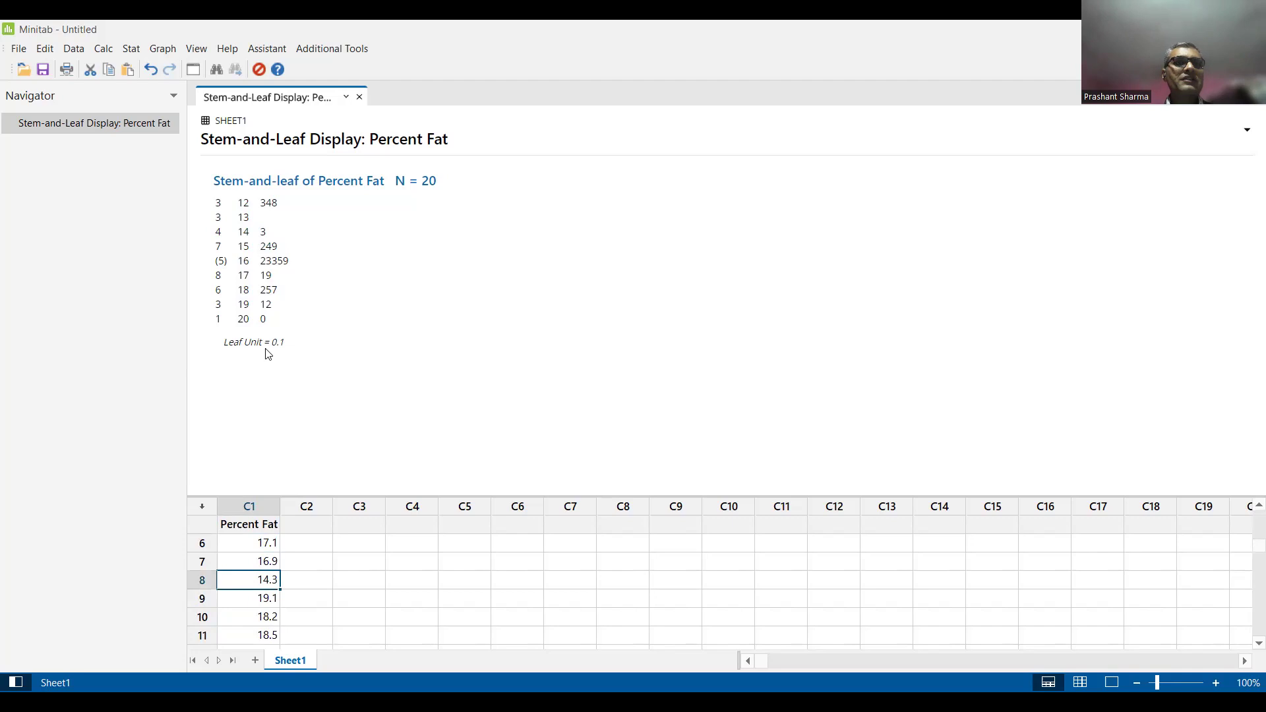